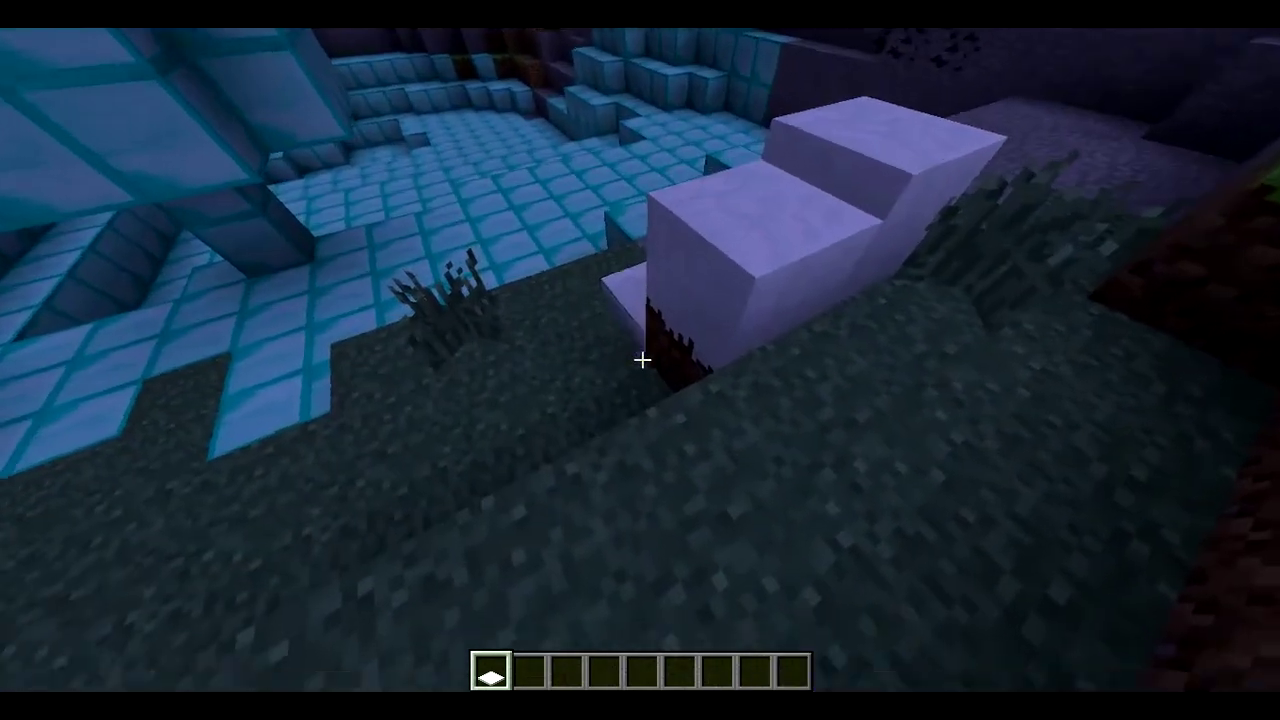
Step: Stack snow layers into steps on the grass ledge beside the diamond-block crater
{"action": "right_click", "coordinate": [642, 360]}
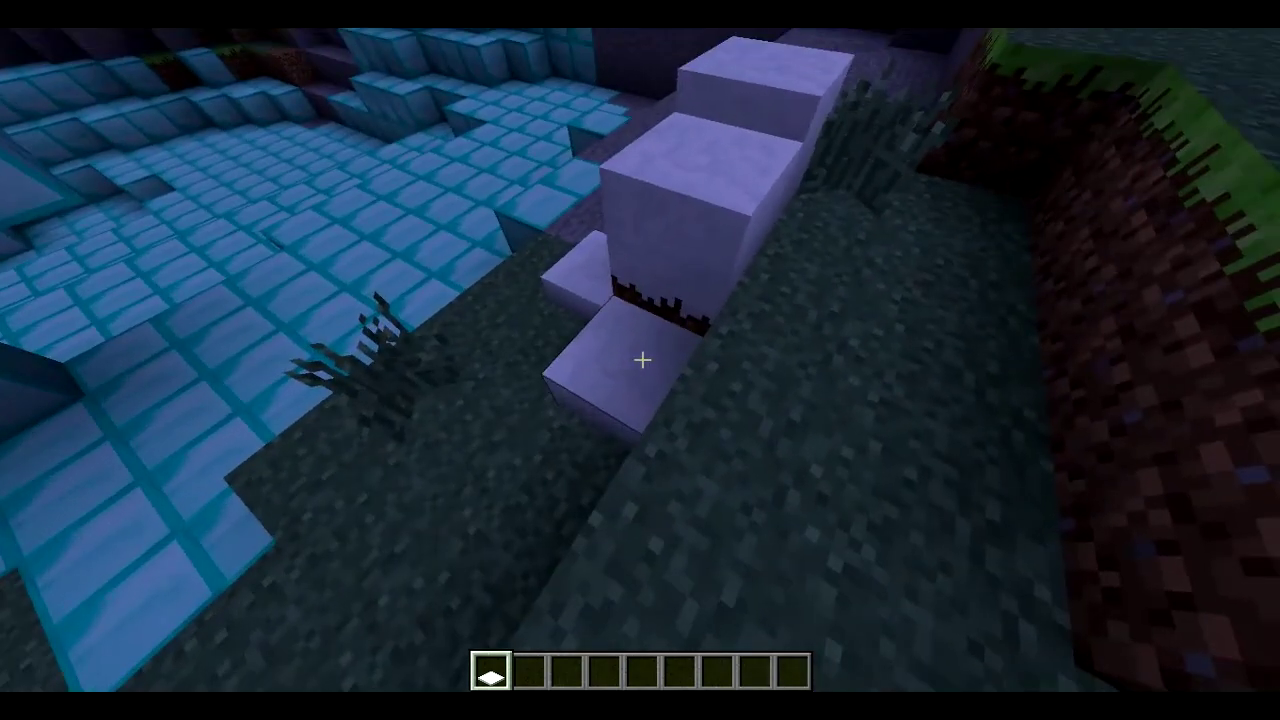
{"action": "right_click", "coordinate": [642, 360]}
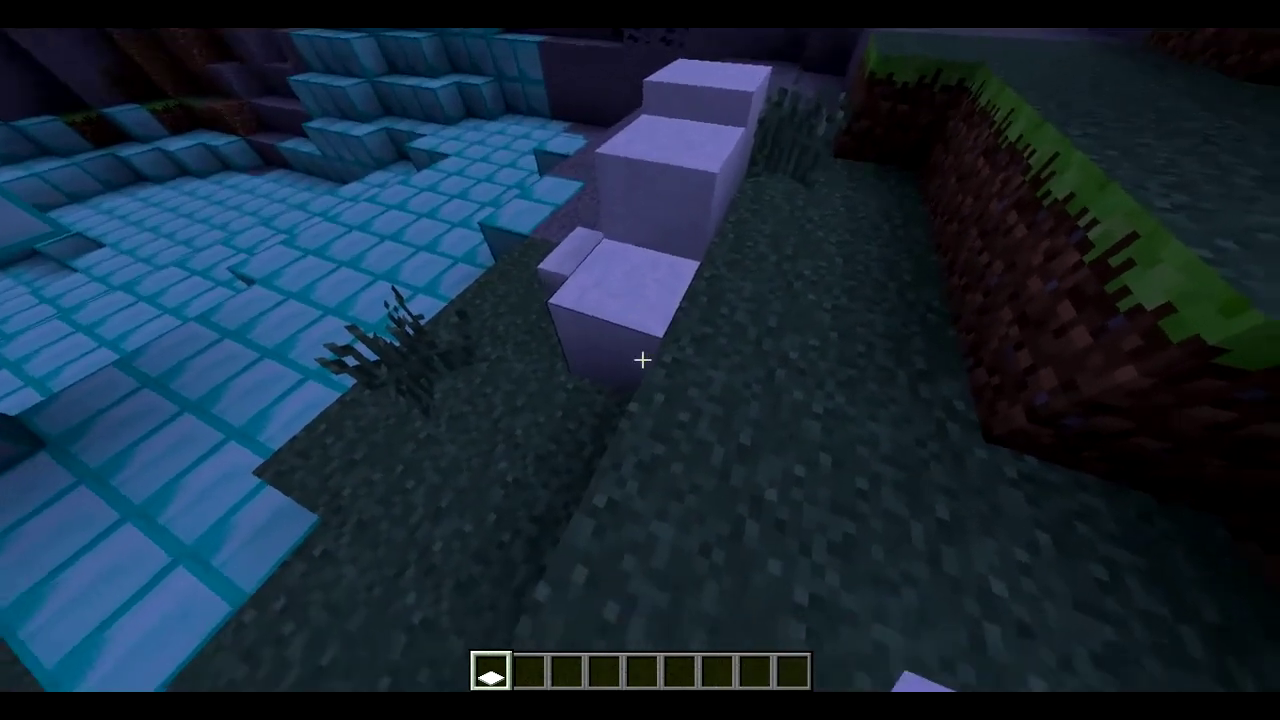
{"action": "right_click", "coordinate": [642, 360]}
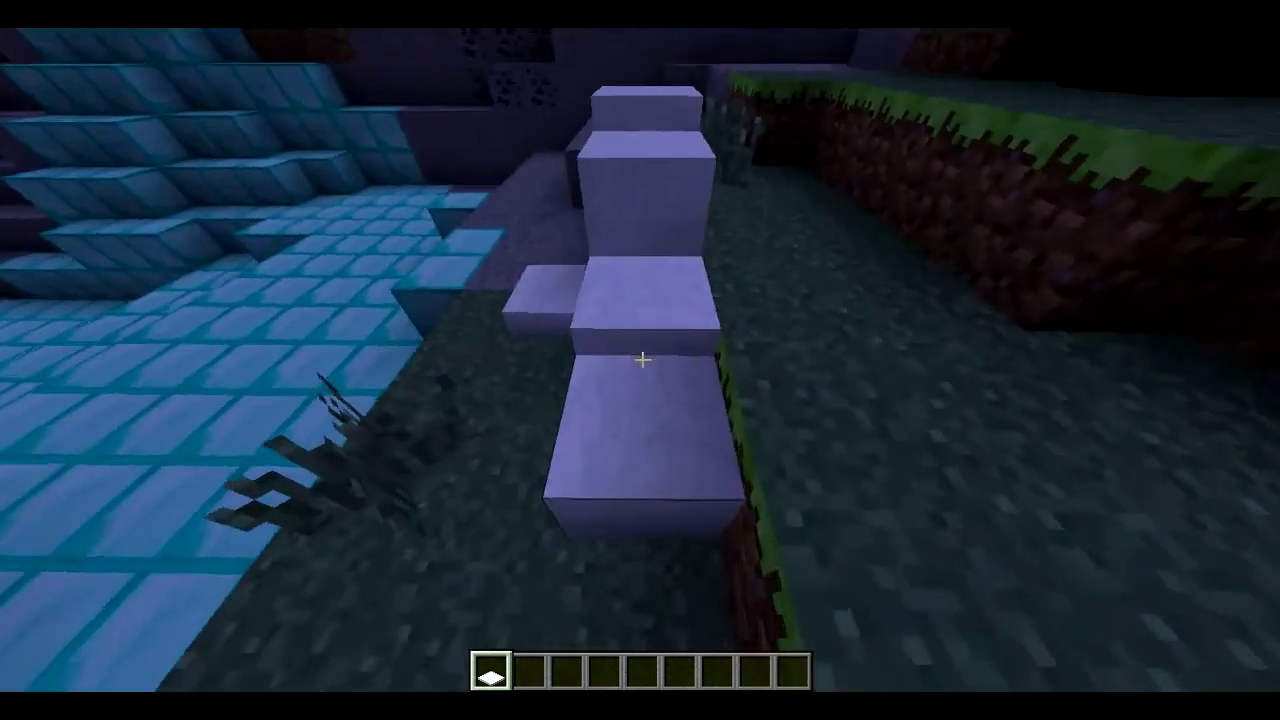
Step: Survey the diamond-block crater from above and remove the snow layer item from the hotbar
{"action": "key", "text": "w"}
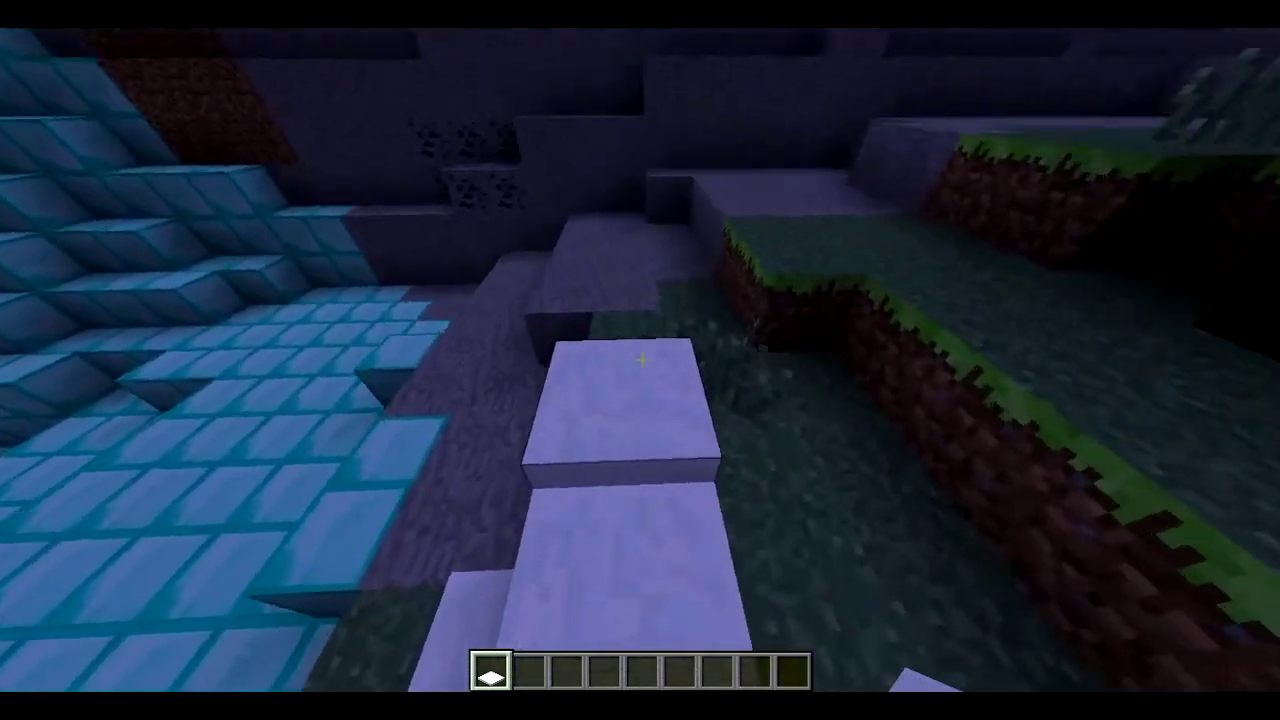
{"action": "key", "text": "w"}
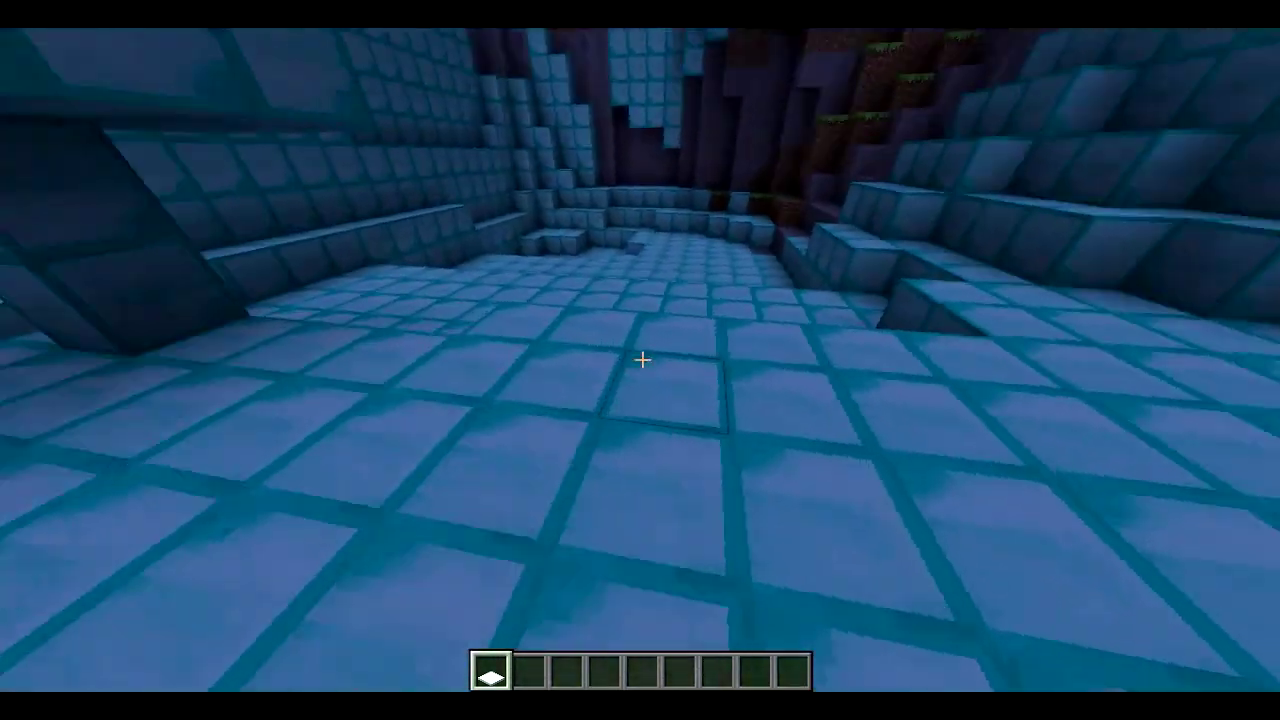
{"action": "key", "text": "w"}
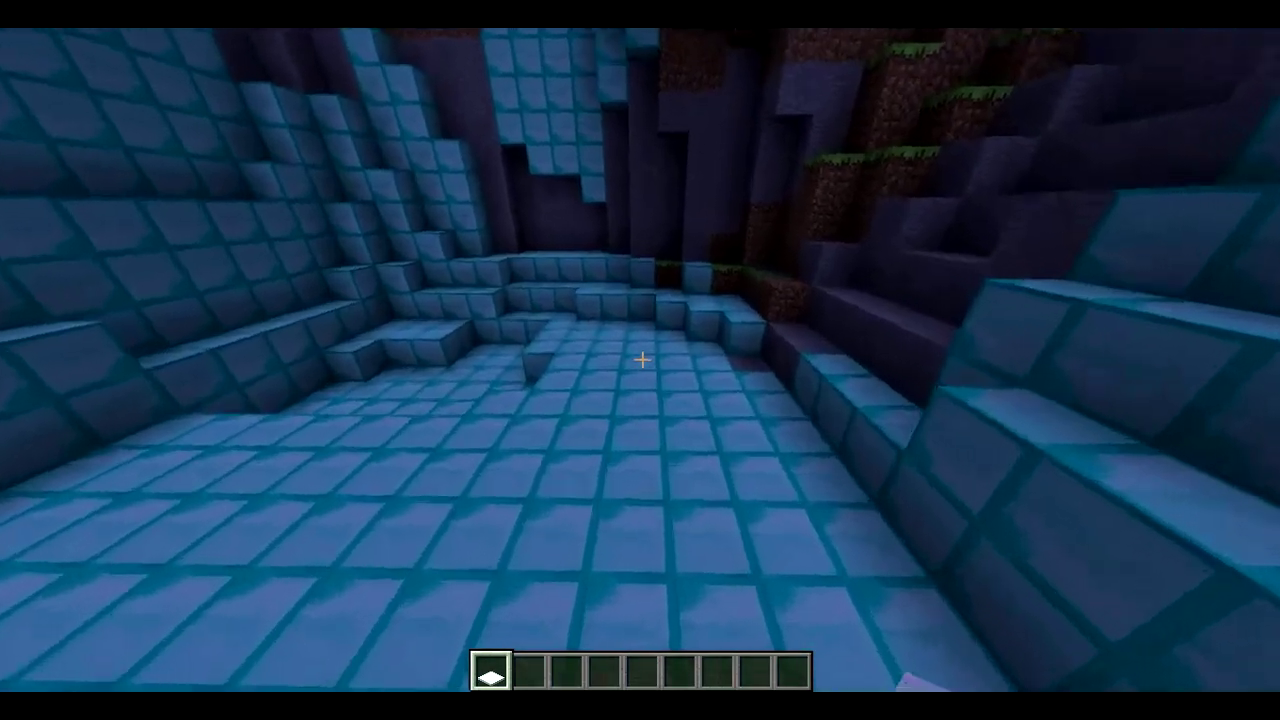
{"action": "key", "text": "w"}
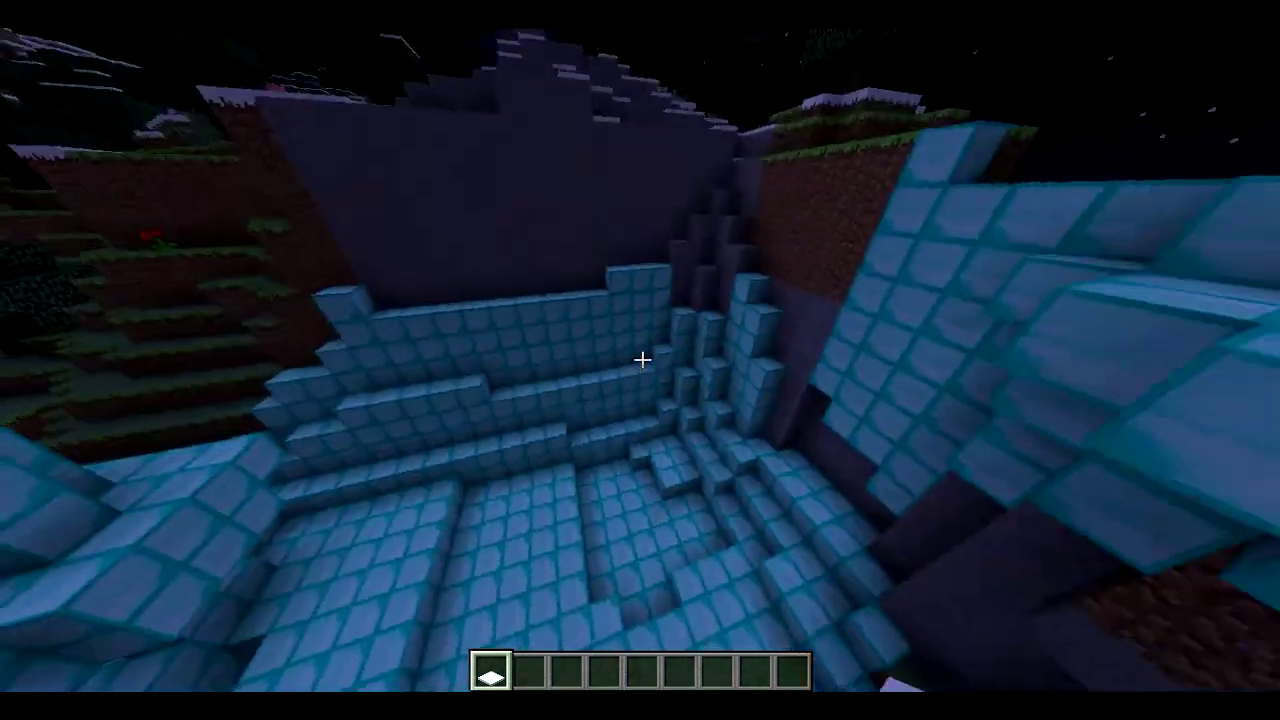
{"action": "key", "text": "e"}
{"action": "key", "text": "e"}
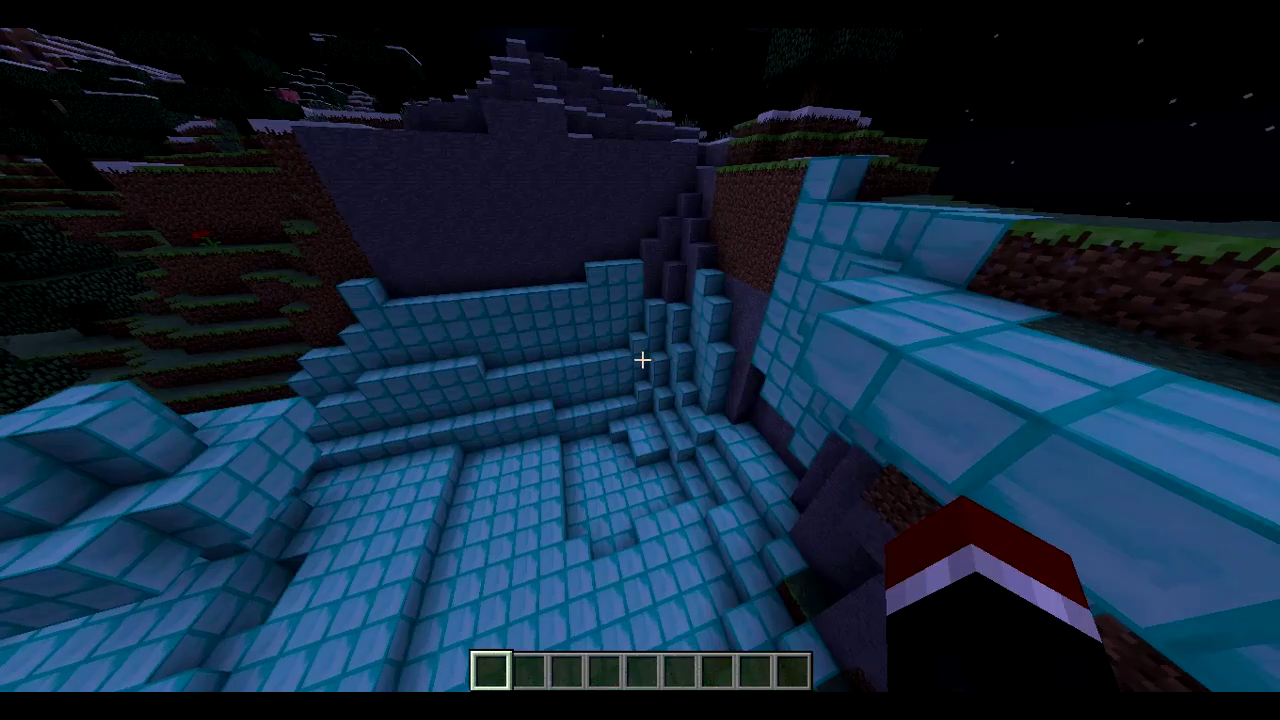
{"action": "key", "text": "w"}
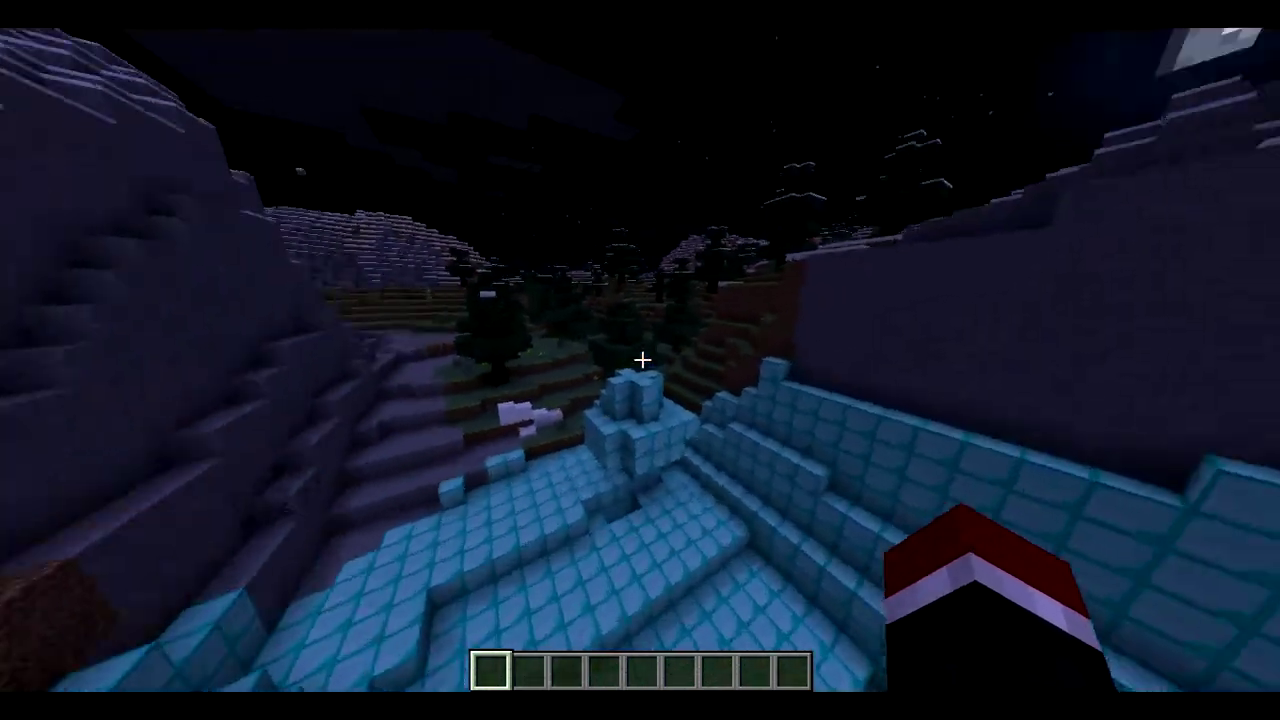
{"action": "key", "text": "w"}
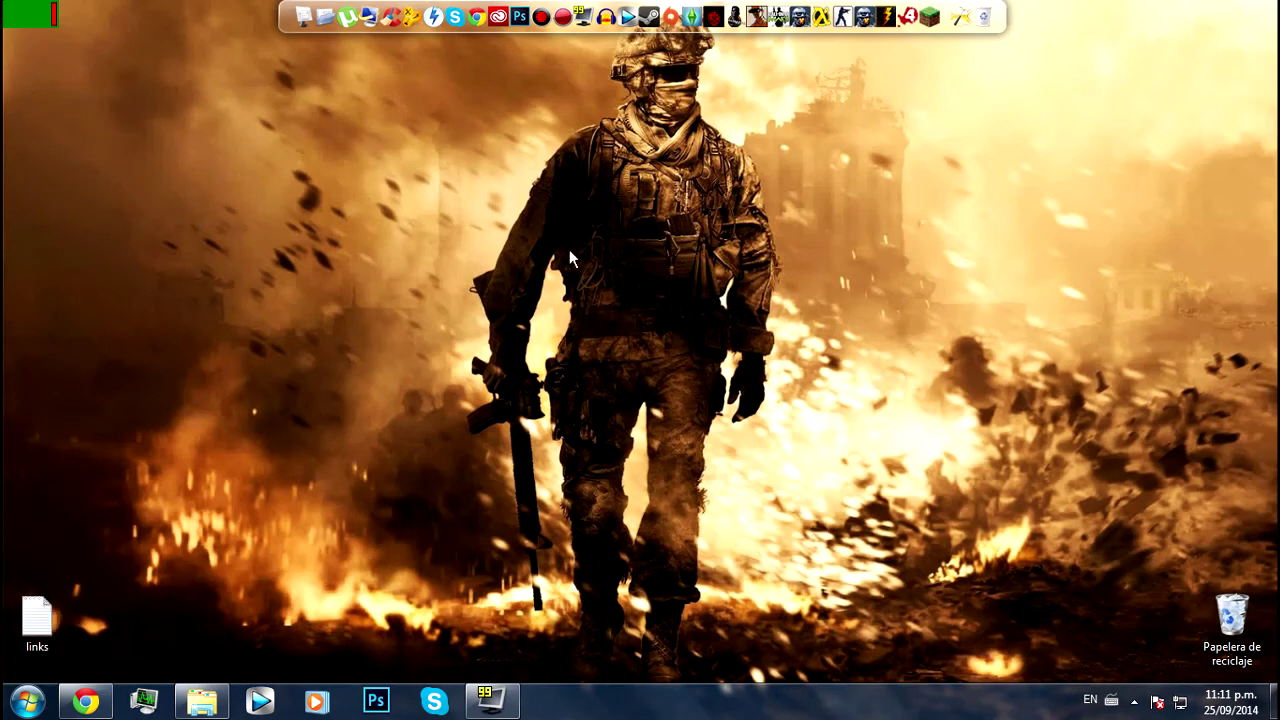
{"action": "left_click_drag", "start_coordinate": [472, 390], "coordinate": [874, 686]}
{"action": "left_click_drag", "start_coordinate": [376, 152], "coordinate": [922, 686]}
Step: Switch to Chrome with the Super TNT Mod page and point out the 1.7.2 version in its title
{"action": "left_click", "coordinate": [85, 702]}
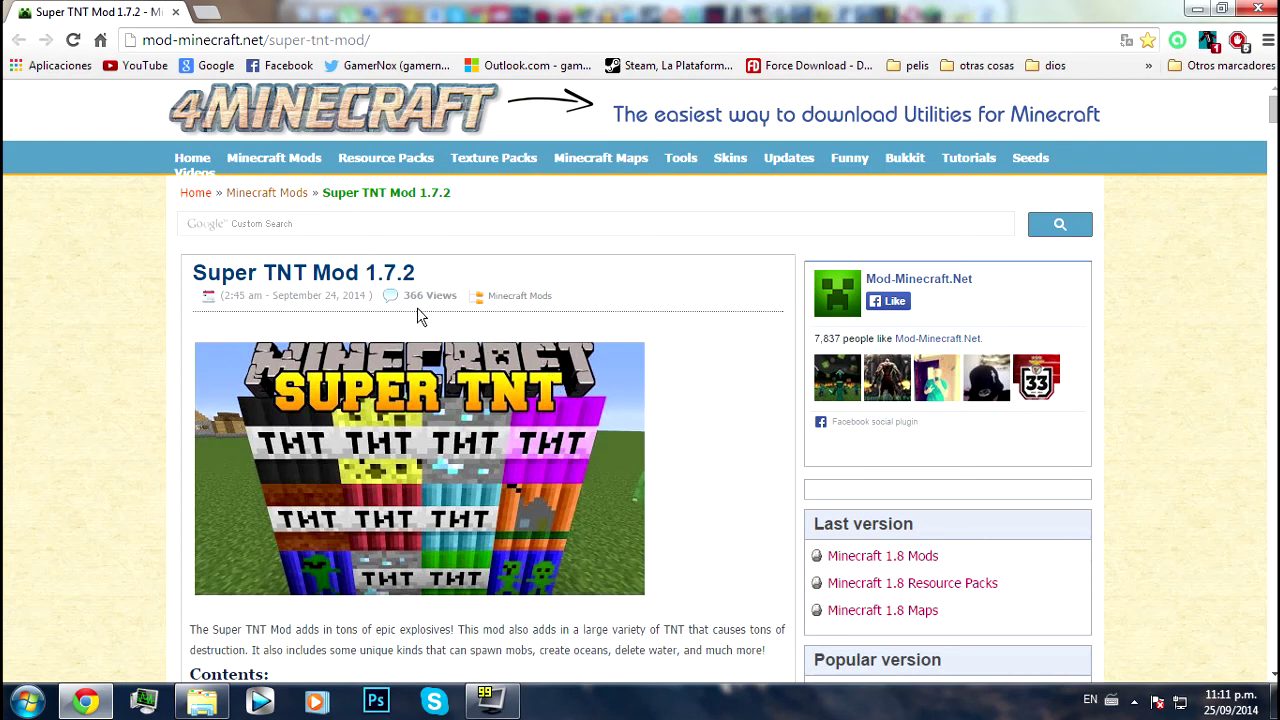
{"action": "double_click", "coordinate": [389, 272]}
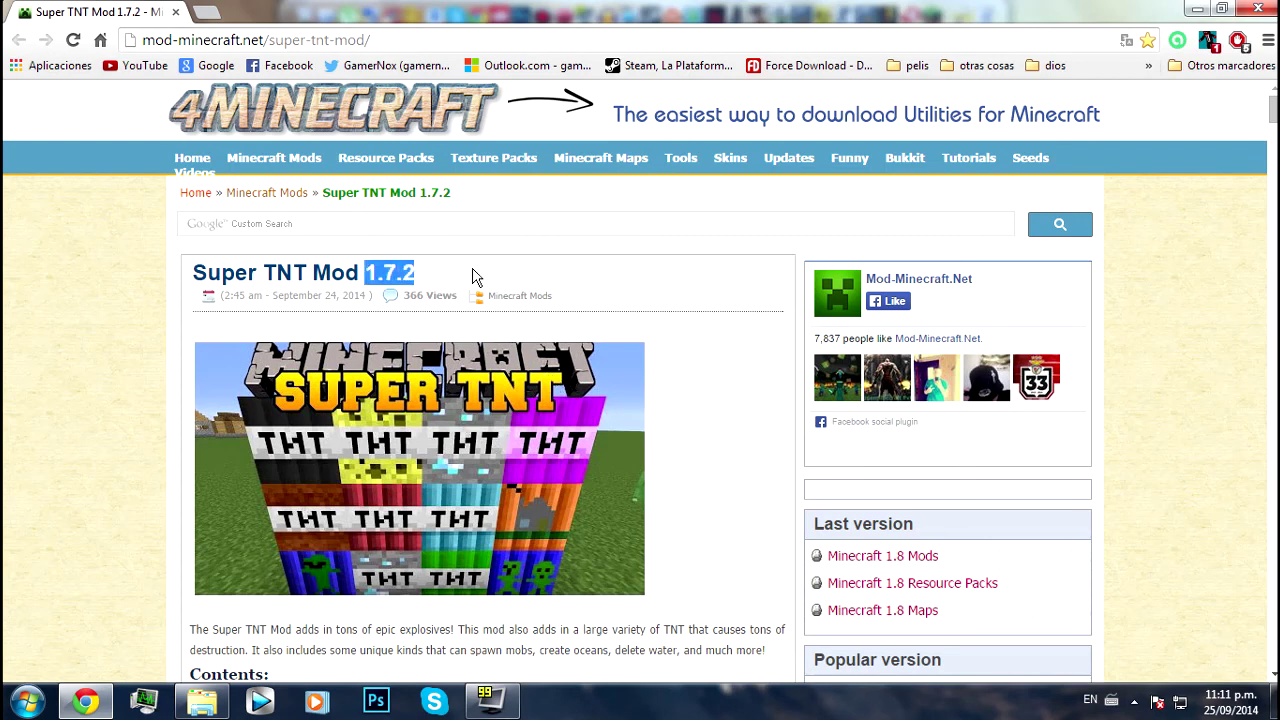
{"action": "left_click", "coordinate": [473, 277]}
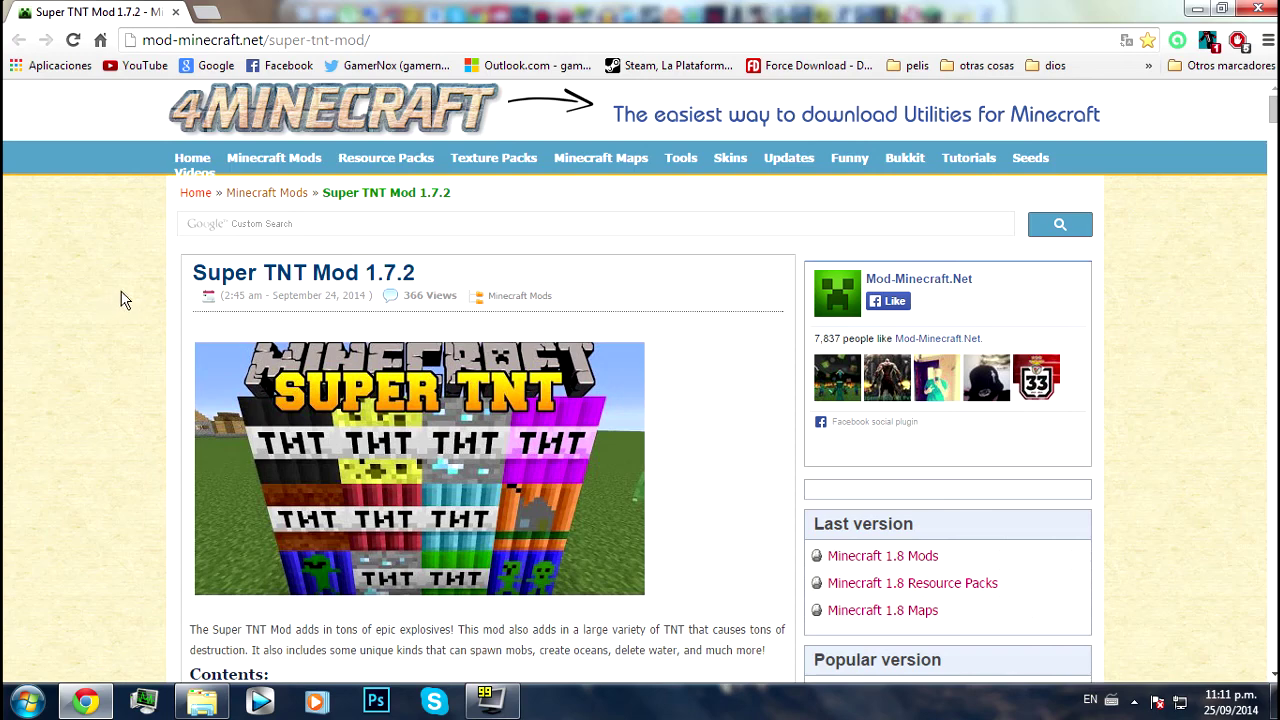
Step: Review the mod page's descriptions and crater pictures for the big, massive and uber TNT
{"action": "scroll", "coordinate": [150, 289], "scroll_direction": "down", "scroll_amount": 4}
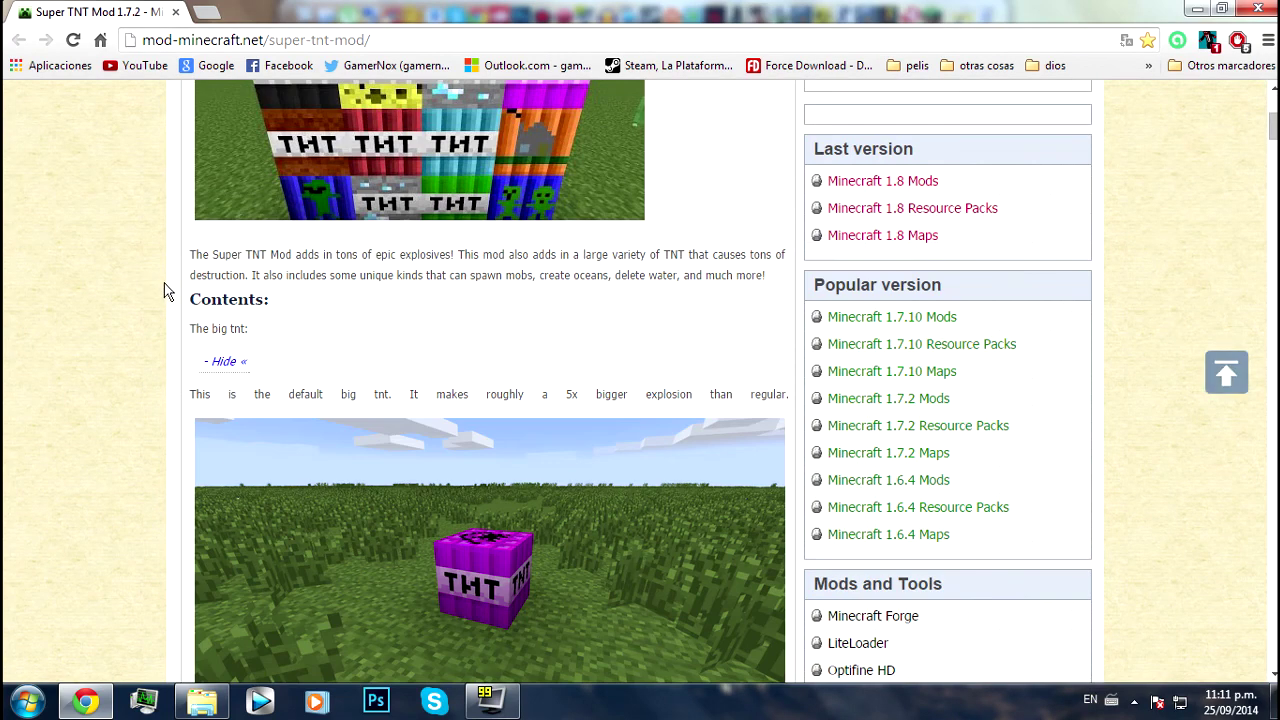
{"action": "scroll", "coordinate": [168, 287], "scroll_direction": "down", "scroll_amount": 1}
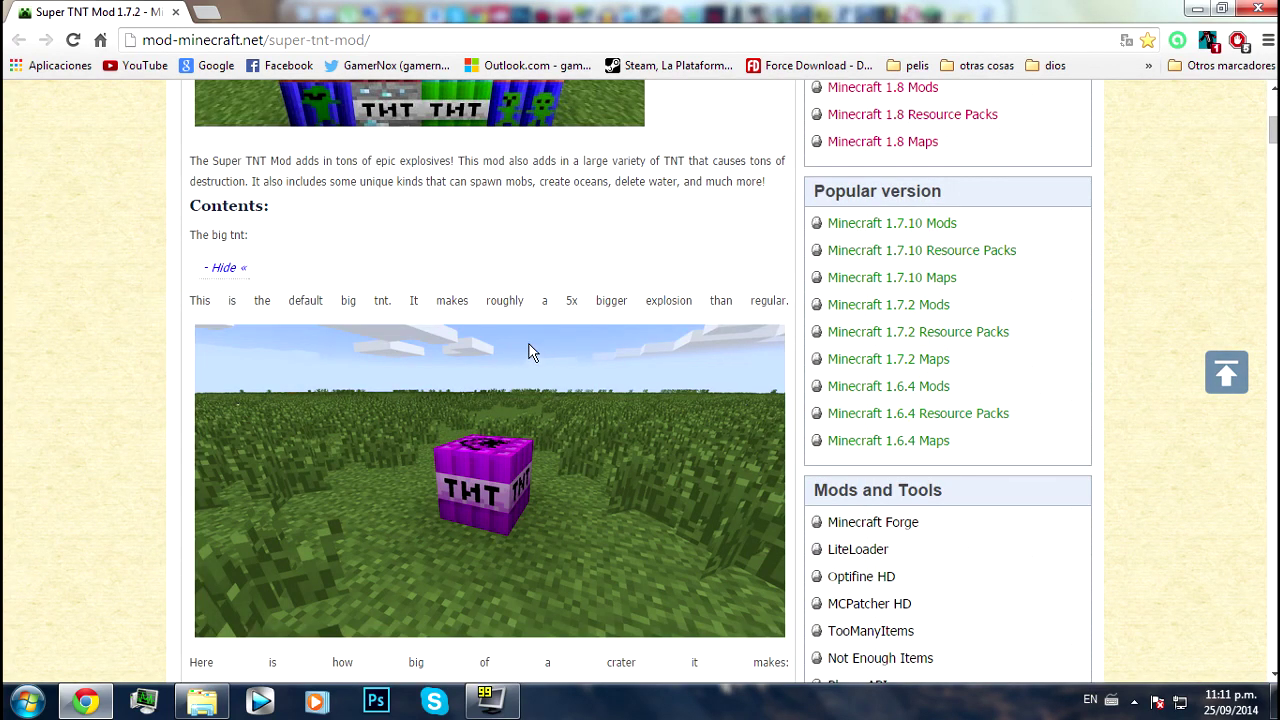
{"action": "scroll", "coordinate": [610, 375], "scroll_direction": "down", "scroll_amount": 3}
{"action": "scroll", "coordinate": [613, 370], "scroll_direction": "down", "scroll_amount": 4}
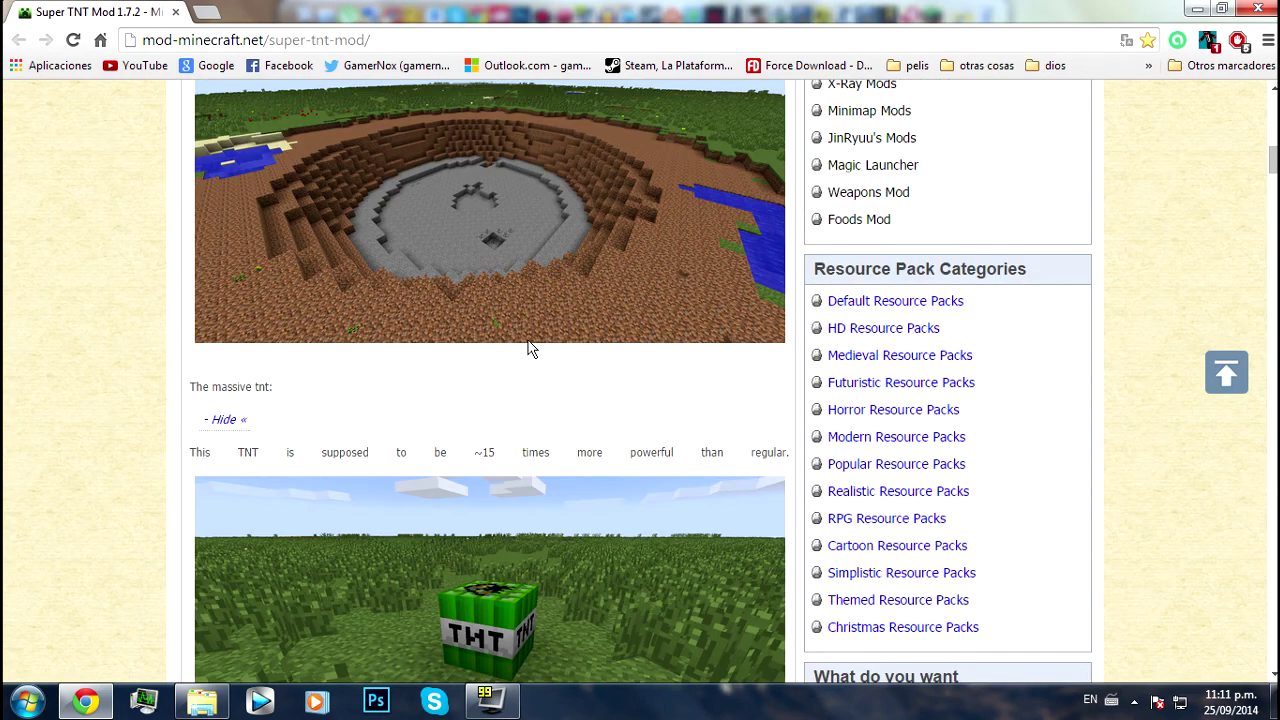
{"action": "scroll", "coordinate": [549, 366], "scroll_direction": "down", "scroll_amount": 3}
{"action": "scroll", "coordinate": [170, 286], "scroll_direction": "down", "scroll_amount": 5}
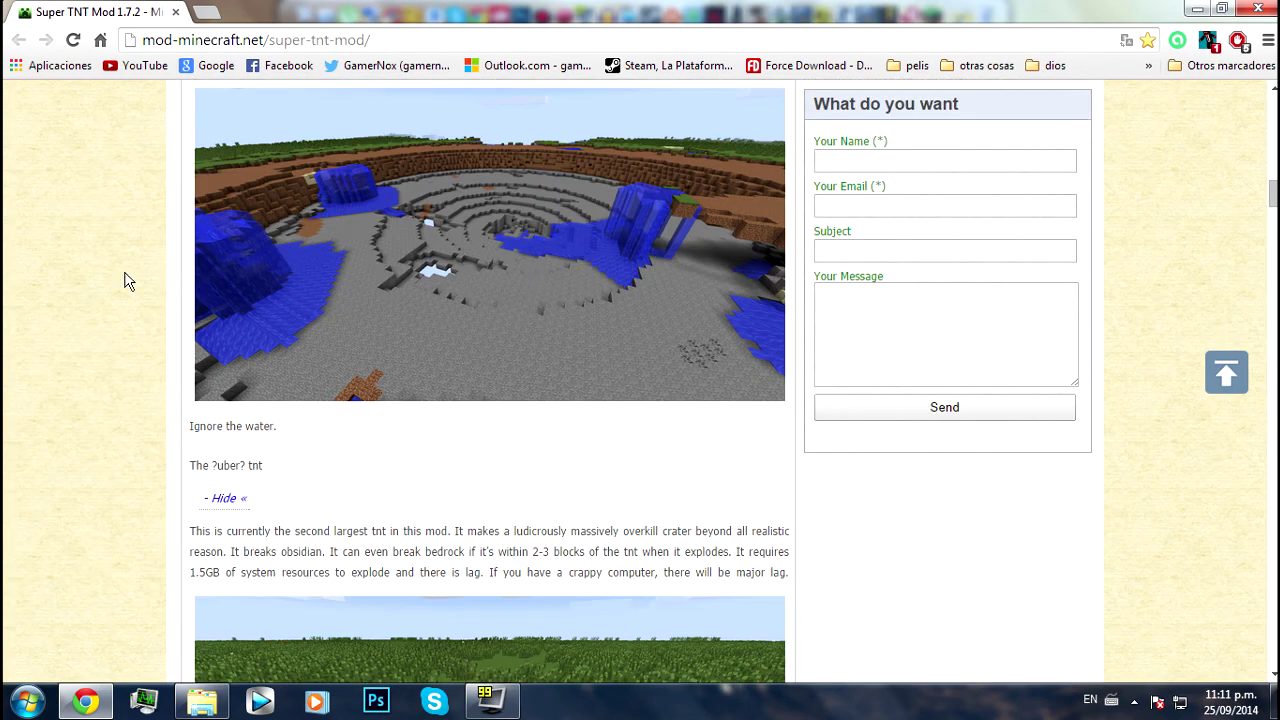
{"action": "scroll", "coordinate": [118, 281], "scroll_direction": "up", "scroll_amount": 1}
{"action": "scroll", "coordinate": [118, 281], "scroll_direction": "down", "scroll_amount": 2}
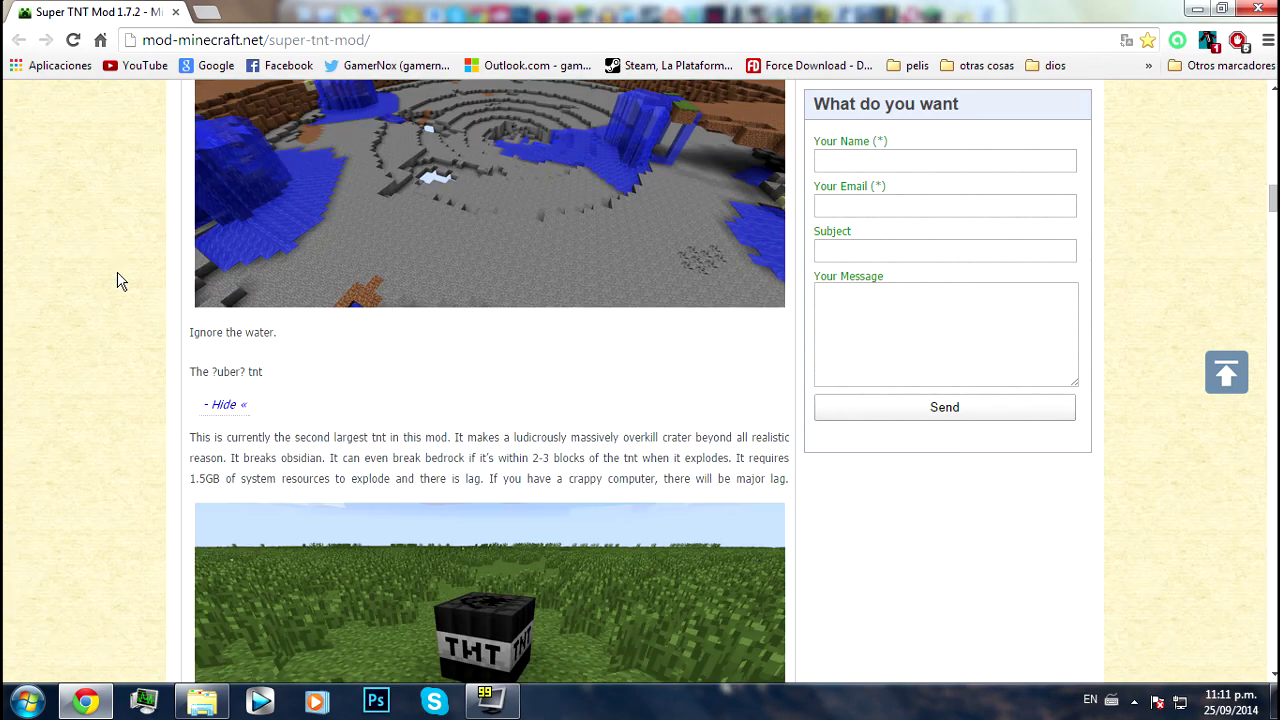
{"action": "scroll", "coordinate": [116, 275], "scroll_direction": "down", "scroll_amount": 2}
{"action": "scroll", "coordinate": [130, 270], "scroll_direction": "down", "scroll_amount": 1}
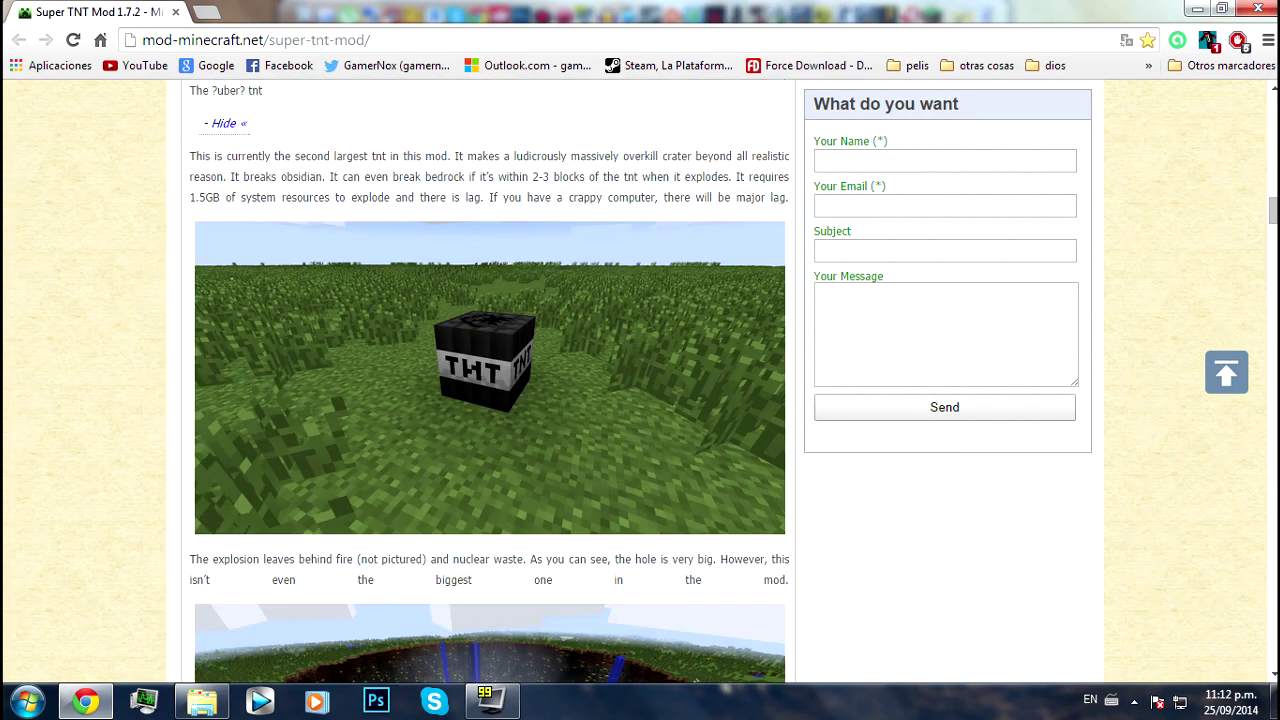
{"action": "scroll", "coordinate": [556, 298], "scroll_direction": "down", "scroll_amount": 4}
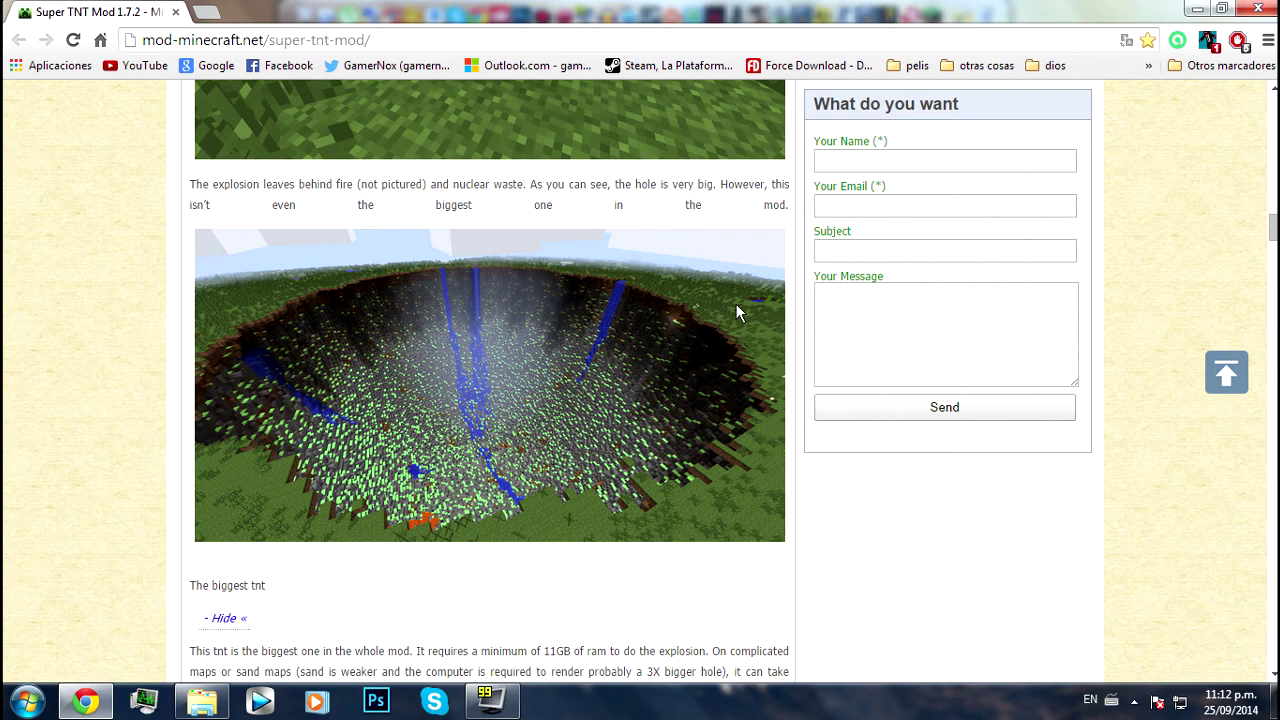
Step: Examine the biggest TNT's memory requirements, night-time glow and blast crater picture on the mod page
{"action": "scroll", "coordinate": [736, 310], "scroll_direction": "down", "scroll_amount": 2}
{"action": "scroll", "coordinate": [80, 315], "scroll_direction": "down", "scroll_amount": 1}
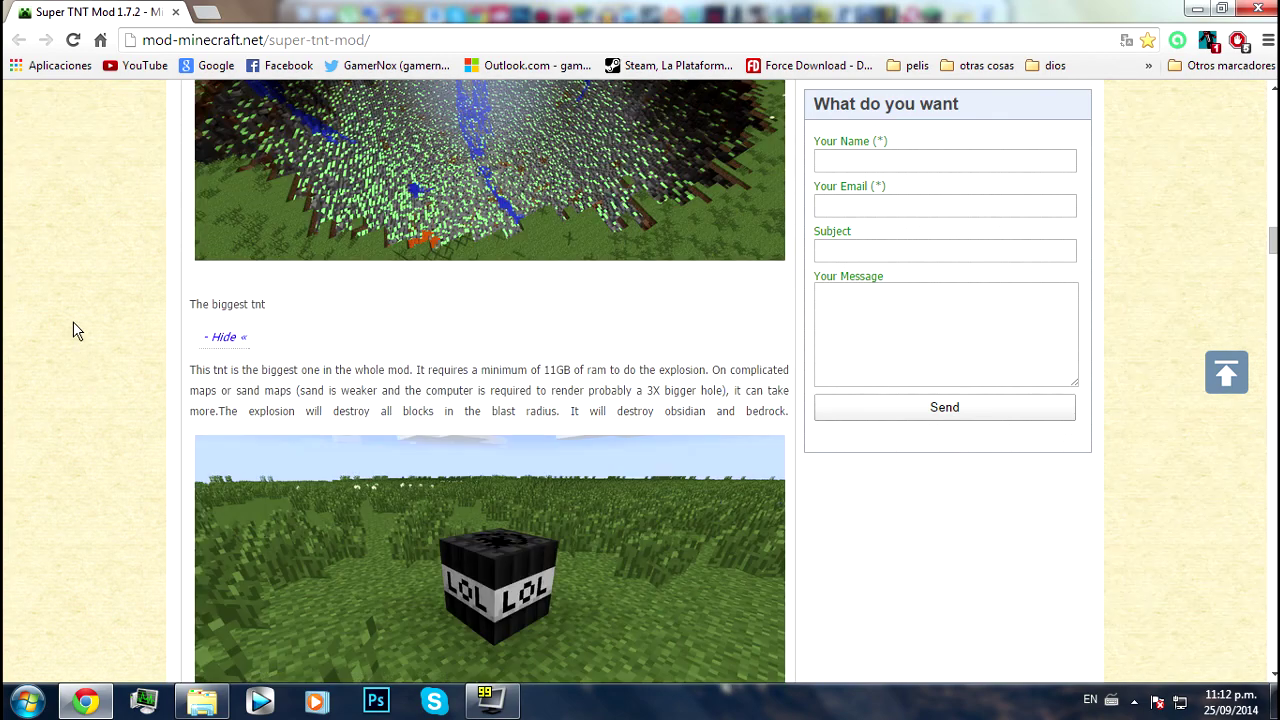
{"action": "scroll", "coordinate": [100, 314], "scroll_direction": "down", "scroll_amount": 3}
{"action": "scroll", "coordinate": [113, 318], "scroll_direction": "down", "scroll_amount": 1}
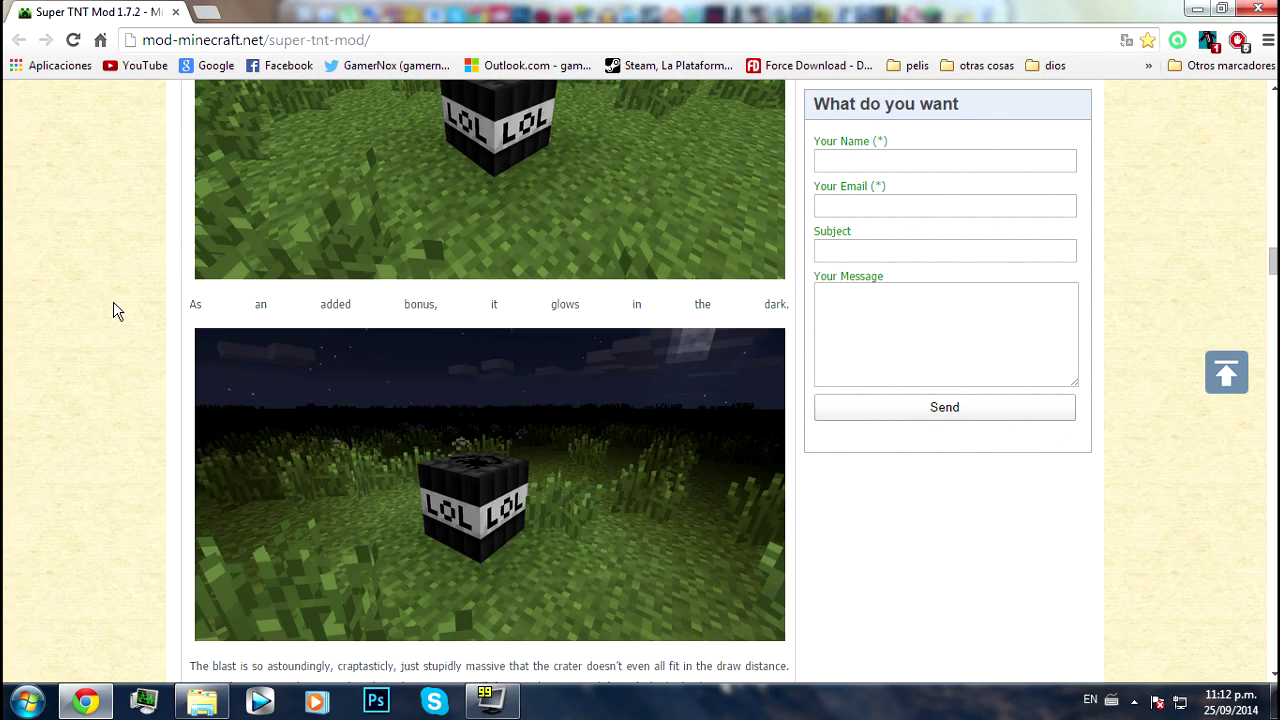
{"action": "scroll", "coordinate": [113, 311], "scroll_direction": "down", "scroll_amount": 3}
{"action": "scroll", "coordinate": [105, 307], "scroll_direction": "up", "scroll_amount": 7}
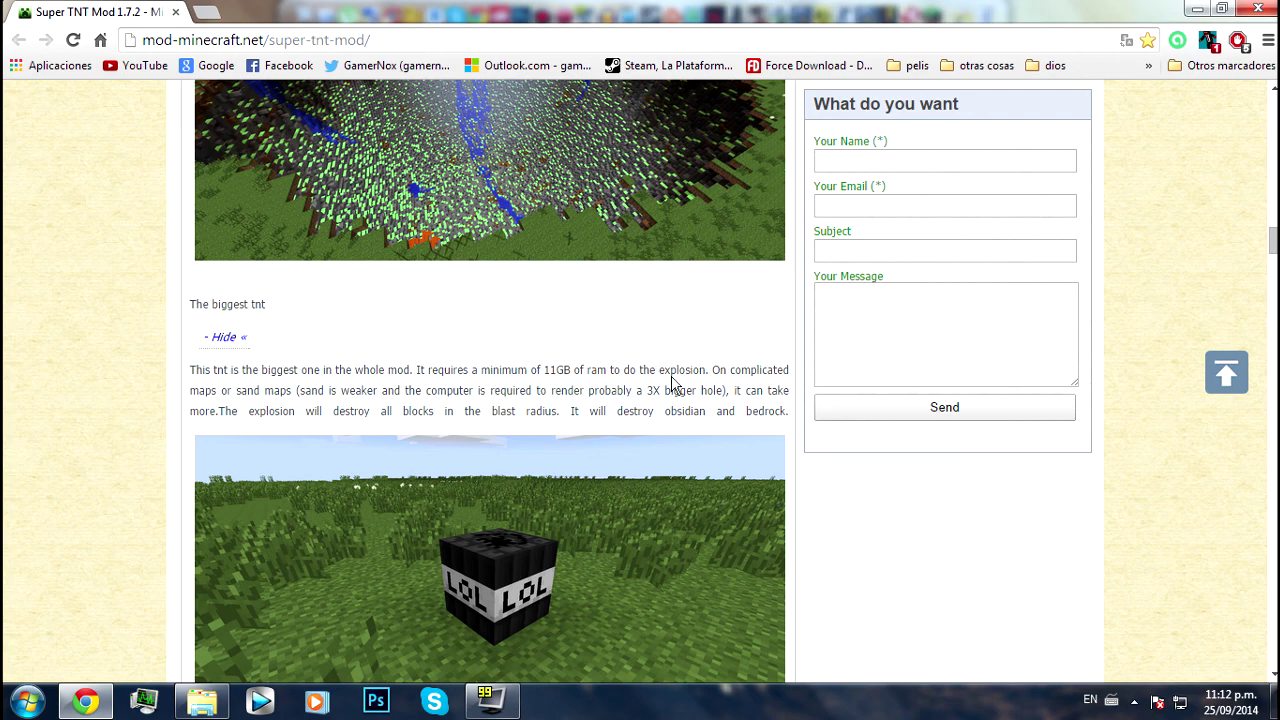
{"action": "scroll", "coordinate": [34, 374], "scroll_direction": "down", "scroll_amount": 10}
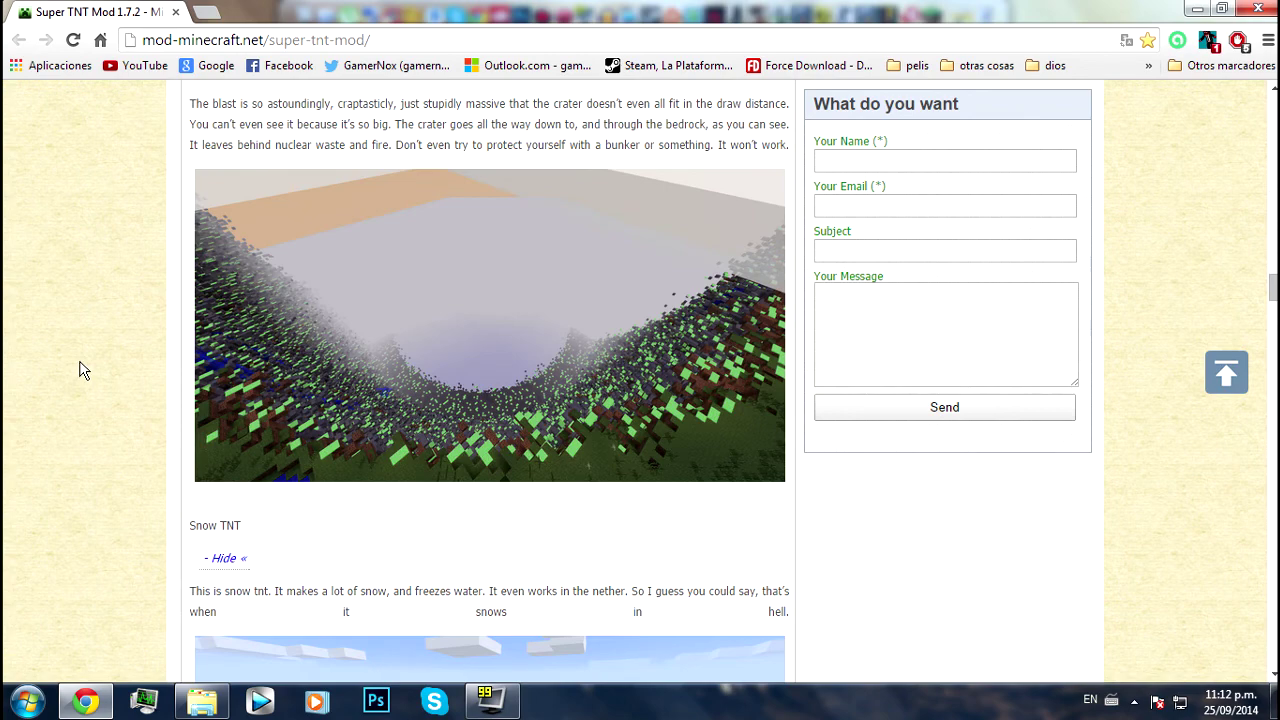
{"action": "scroll", "coordinate": [86, 373], "scroll_direction": "up", "scroll_amount": 1}
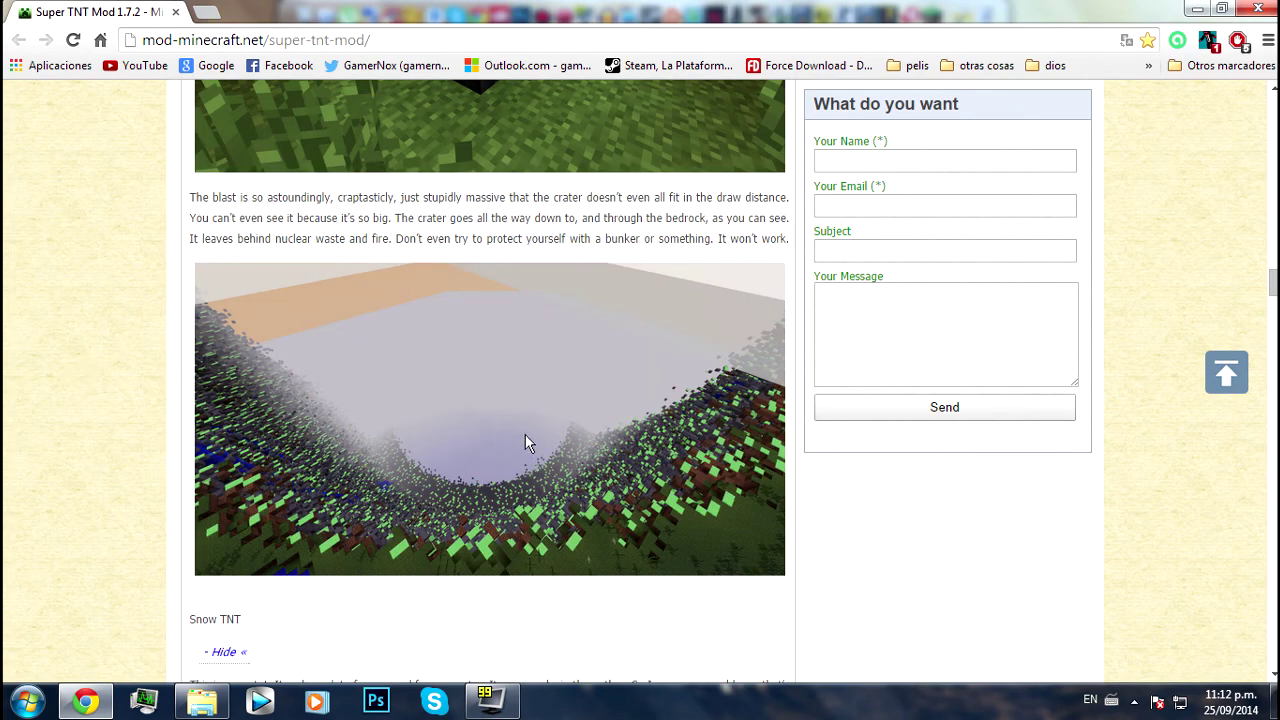
Step: Review the snow, ocean and sponge TNT sections with their example explosion pictures
{"action": "scroll", "coordinate": [23, 415], "scroll_direction": "down", "scroll_amount": 4}
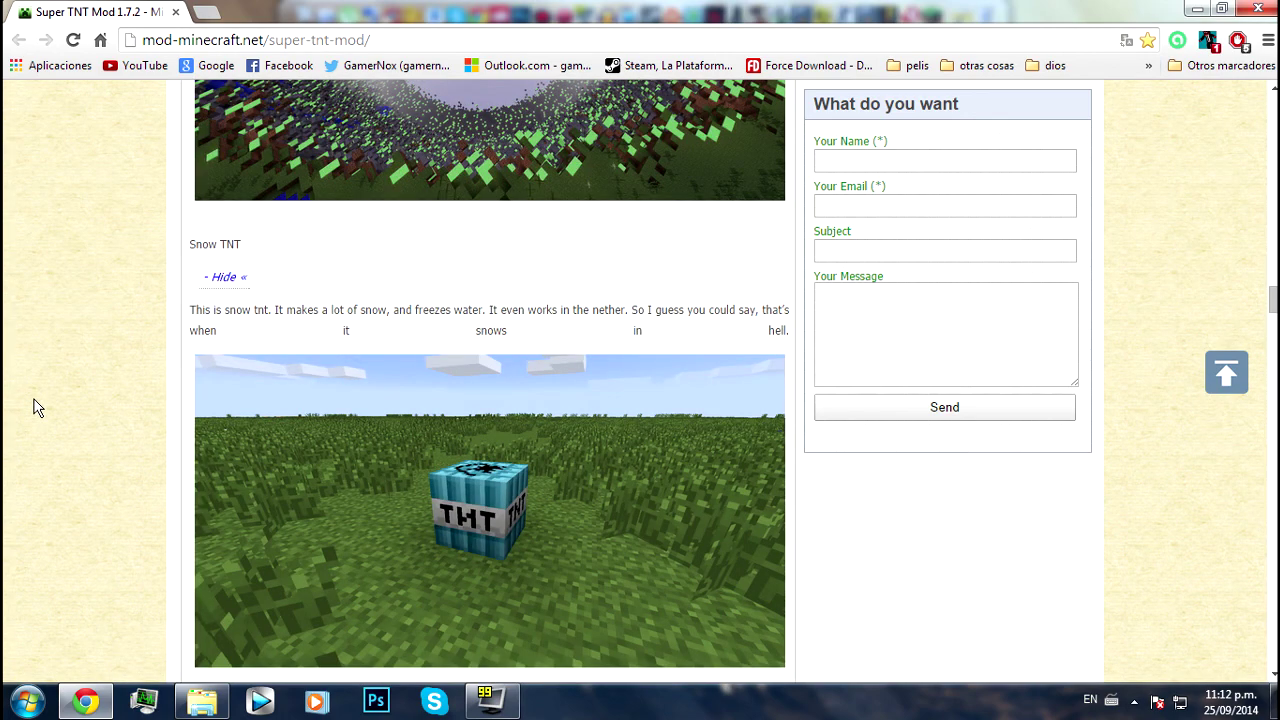
{"action": "scroll", "coordinate": [40, 405], "scroll_direction": "down", "scroll_amount": 2}
{"action": "scroll", "coordinate": [470, 360], "scroll_direction": "down", "scroll_amount": 6}
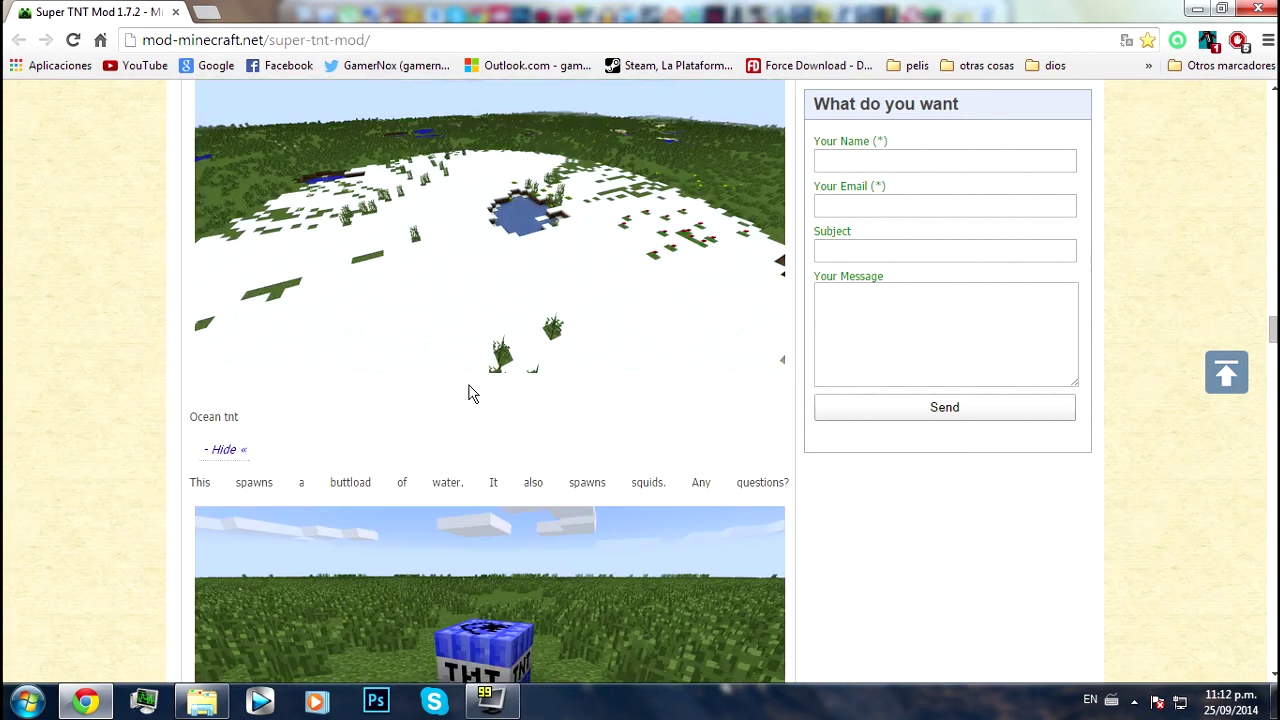
{"action": "scroll", "coordinate": [560, 449], "scroll_direction": "down", "scroll_amount": 6}
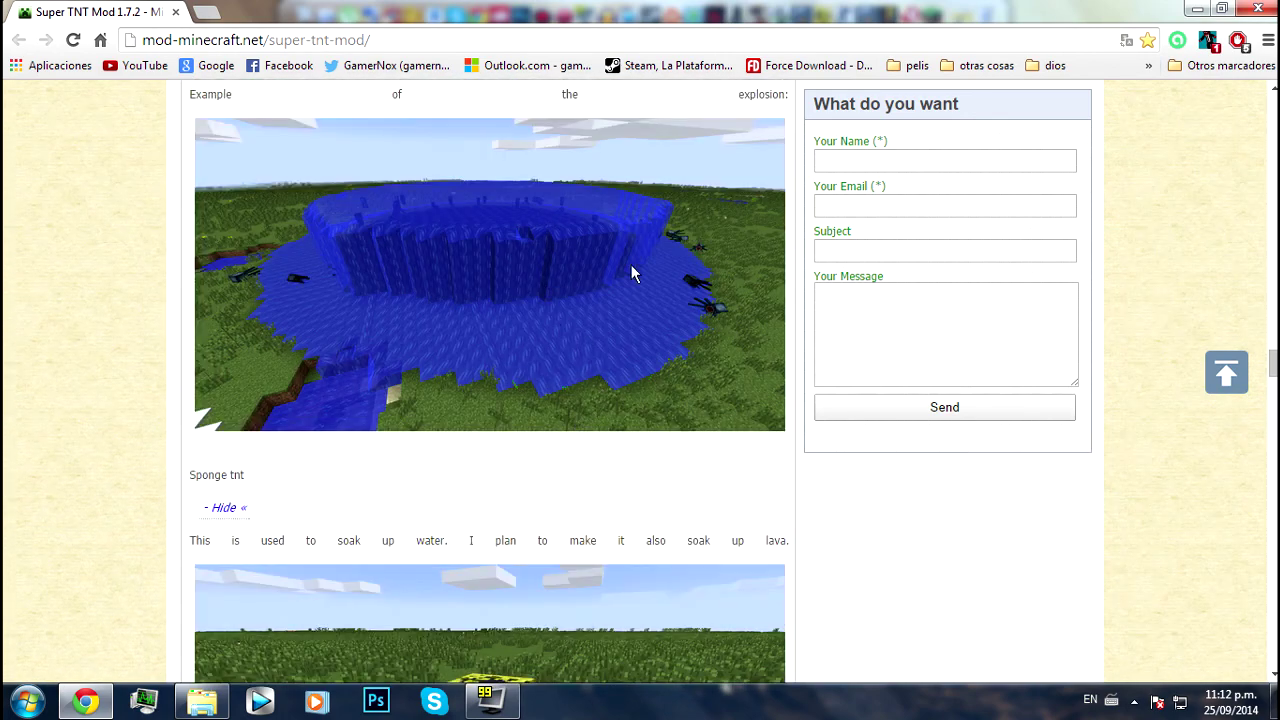
{"action": "scroll", "coordinate": [156, 321], "scroll_direction": "down", "scroll_amount": 3}
{"action": "scroll", "coordinate": [157, 317], "scroll_direction": "down", "scroll_amount": 5}
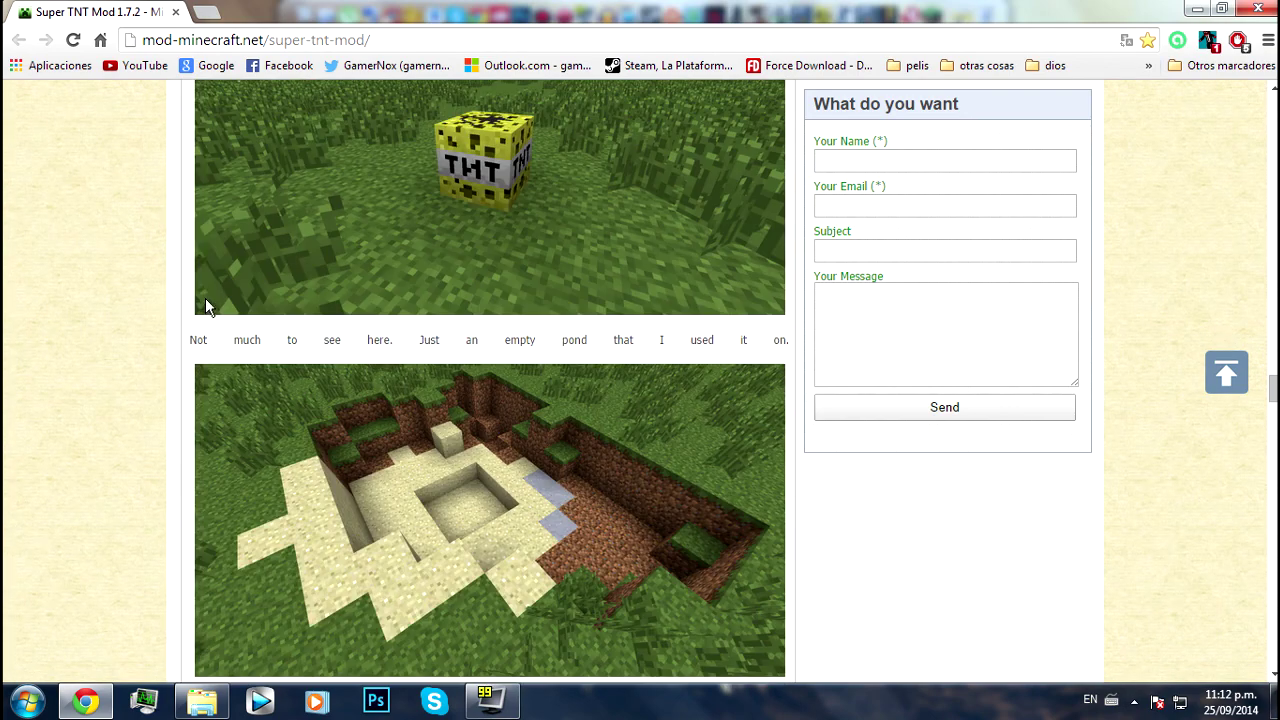
Step: Review the mob, diamond and Biome Buster TNT sections with their descriptions and example pictures on the mod page
{"action": "scroll", "coordinate": [300, 298], "scroll_direction": "down", "scroll_amount": 2}
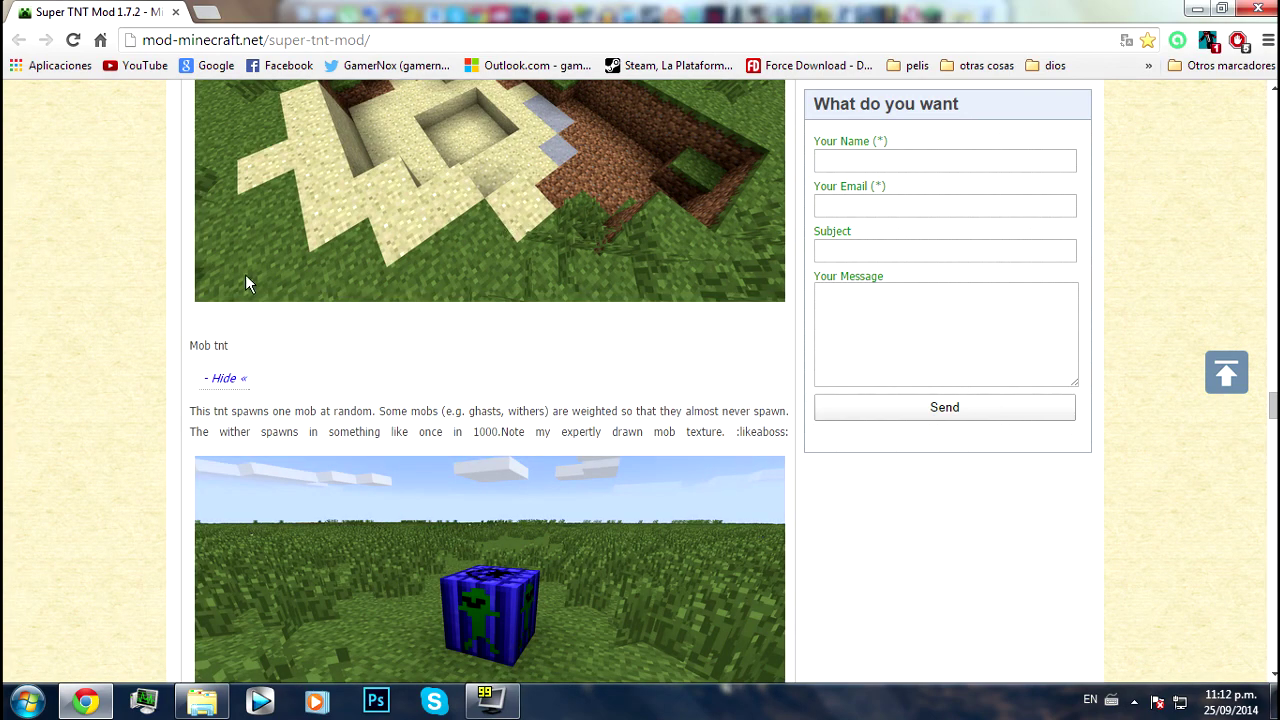
{"action": "scroll", "coordinate": [278, 288], "scroll_direction": "down", "scroll_amount": 2}
{"action": "scroll", "coordinate": [118, 290], "scroll_direction": "down", "scroll_amount": 7}
{"action": "scroll", "coordinate": [46, 337], "scroll_direction": "down", "scroll_amount": 6}
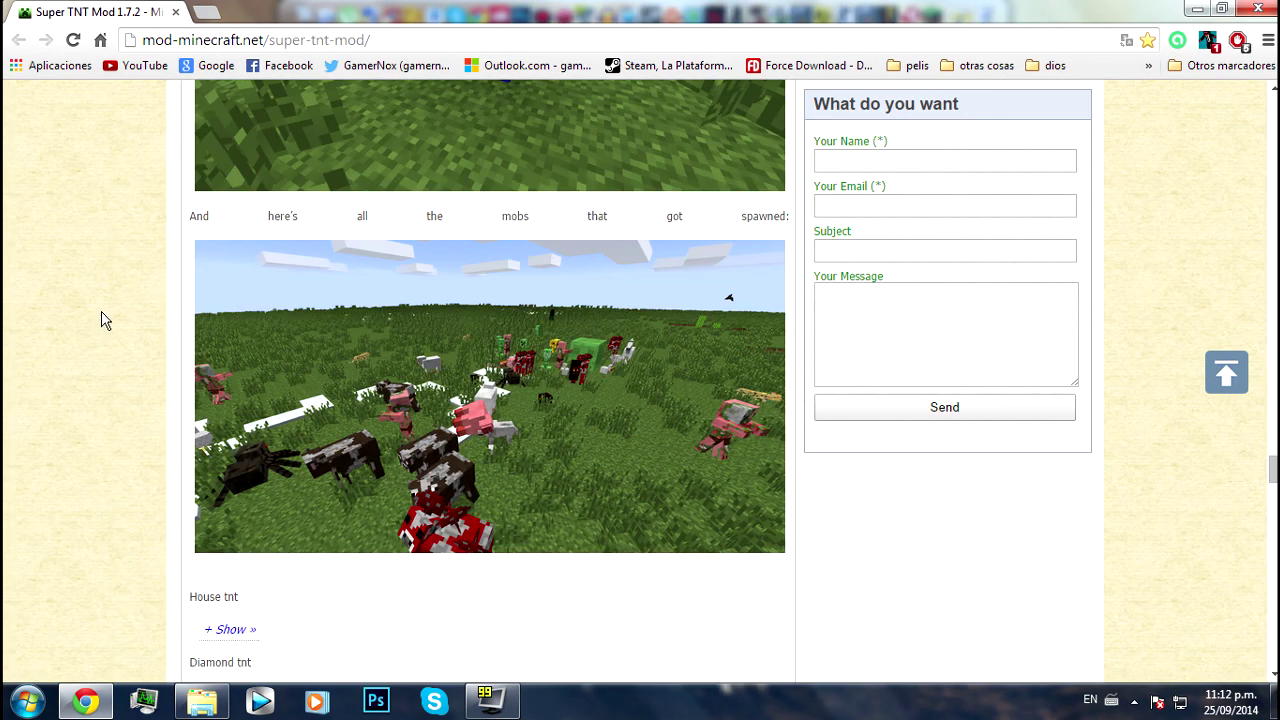
{"action": "scroll", "coordinate": [101, 311], "scroll_direction": "down", "scroll_amount": 6}
{"action": "scroll", "coordinate": [103, 309], "scroll_direction": "down", "scroll_amount": 4}
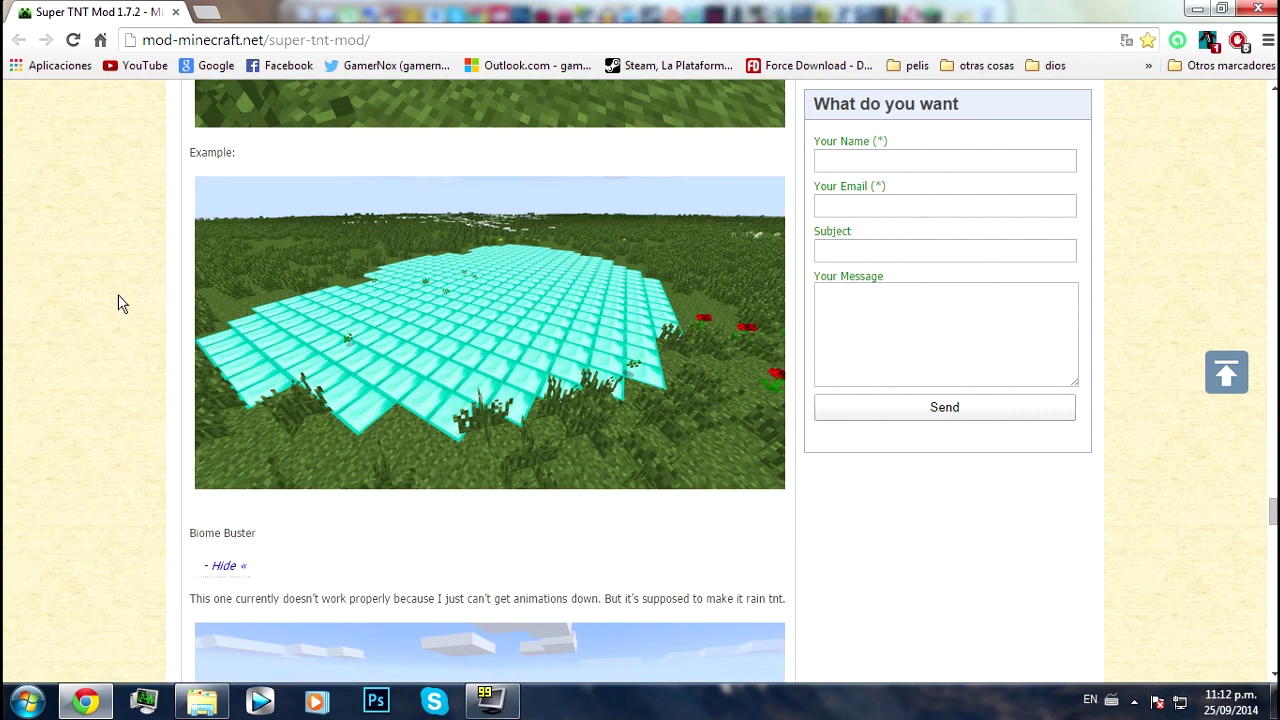
{"action": "scroll", "coordinate": [118, 303], "scroll_direction": "down", "scroll_amount": 4}
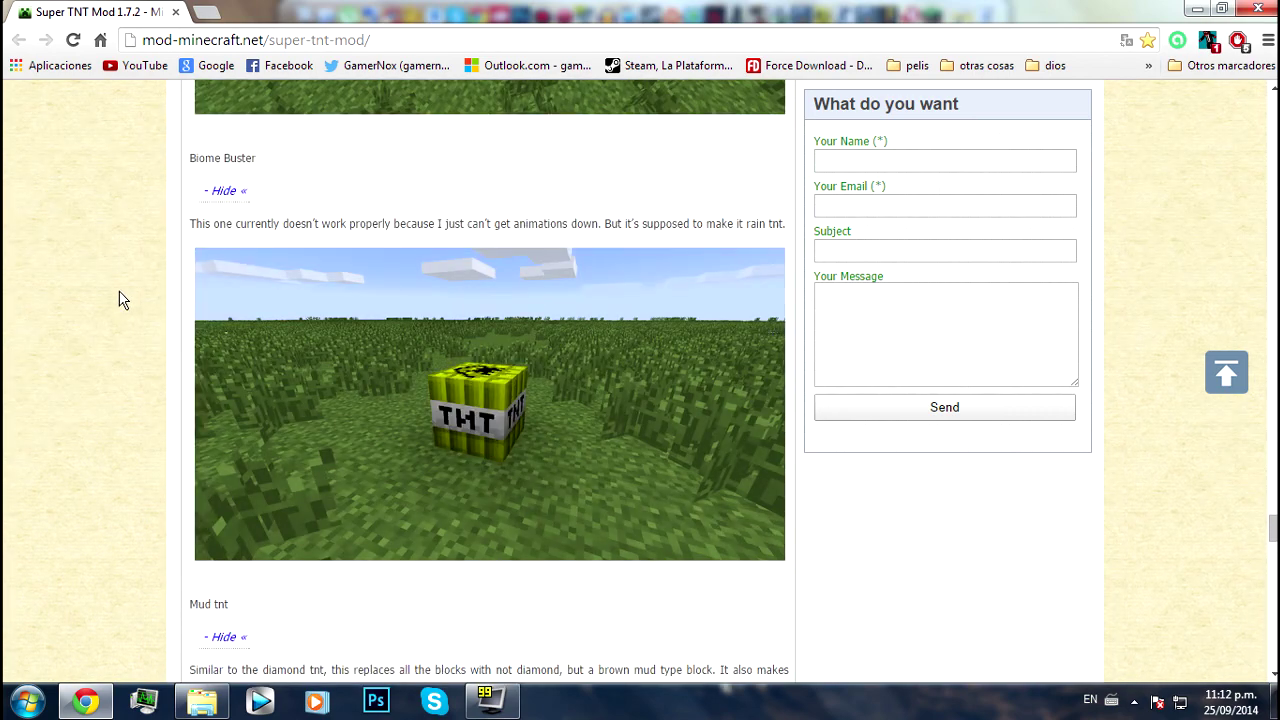
{"action": "scroll", "coordinate": [118, 300], "scroll_direction": "down", "scroll_amount": 1}
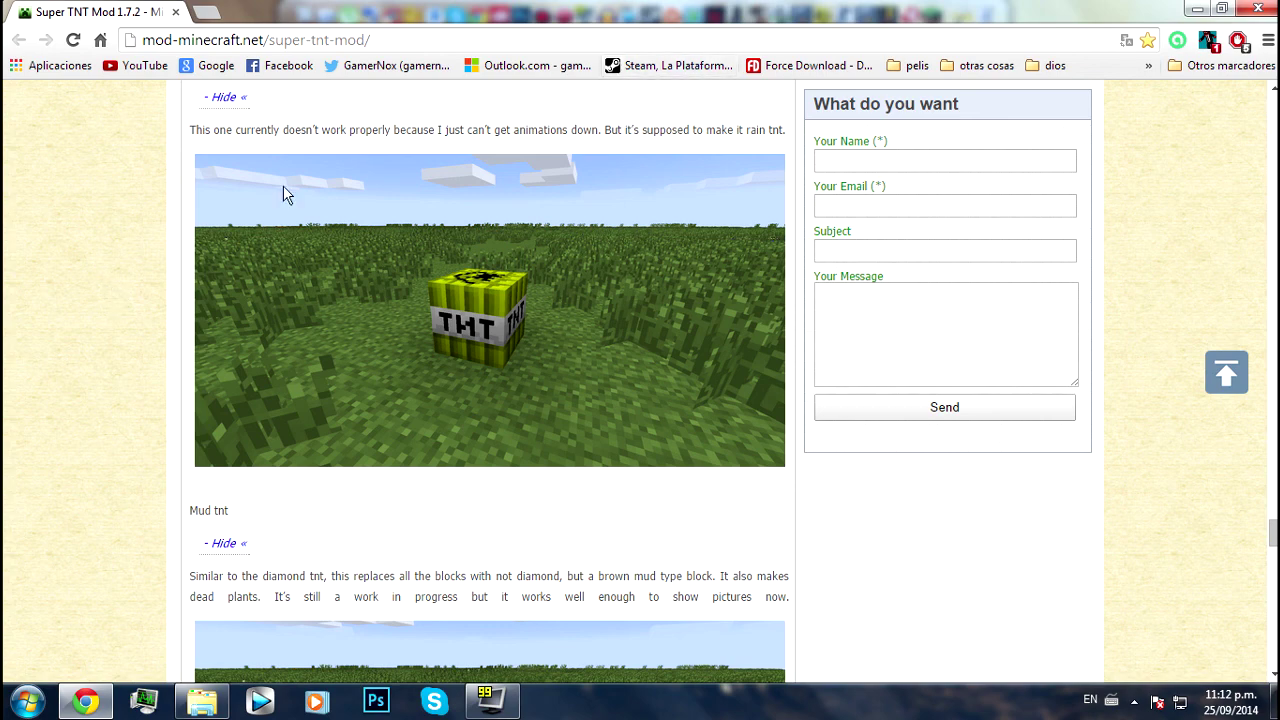
Step: Compare the before and after pictures in the mud TNT section
{"action": "scroll", "coordinate": [70, 268], "scroll_direction": "down", "scroll_amount": 8}
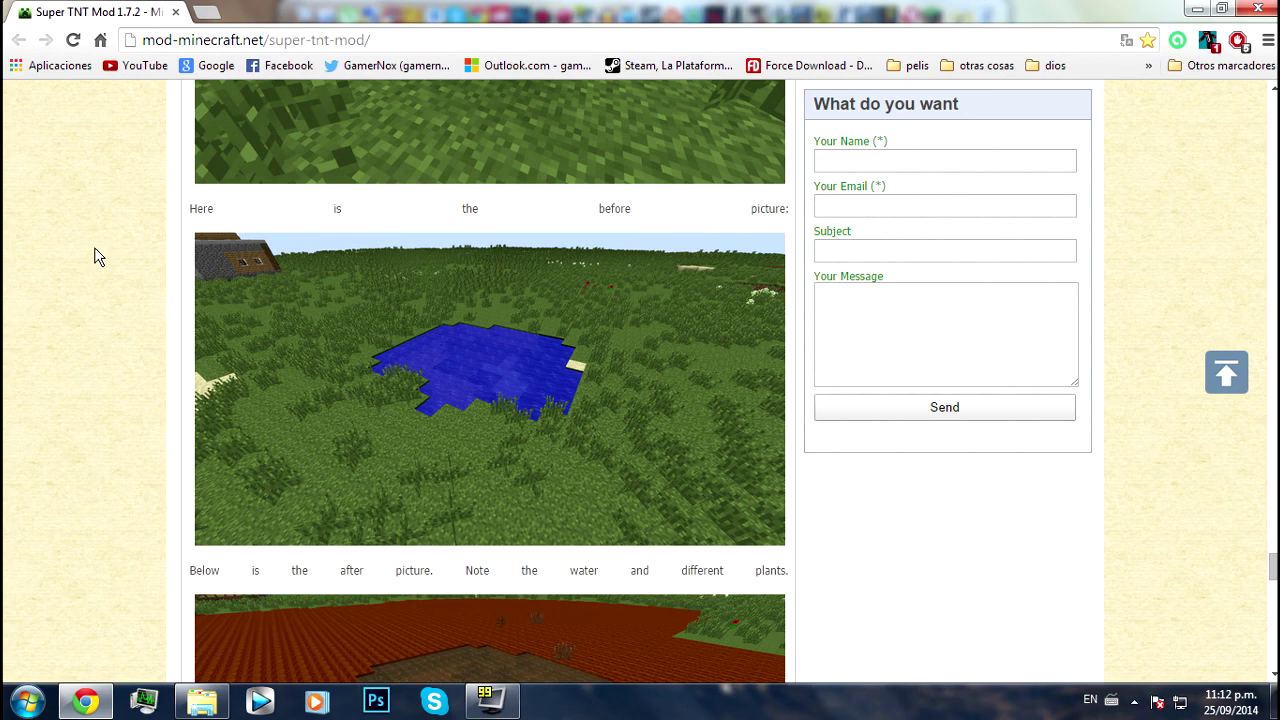
{"action": "scroll", "coordinate": [97, 260], "scroll_direction": "down", "scroll_amount": 3}
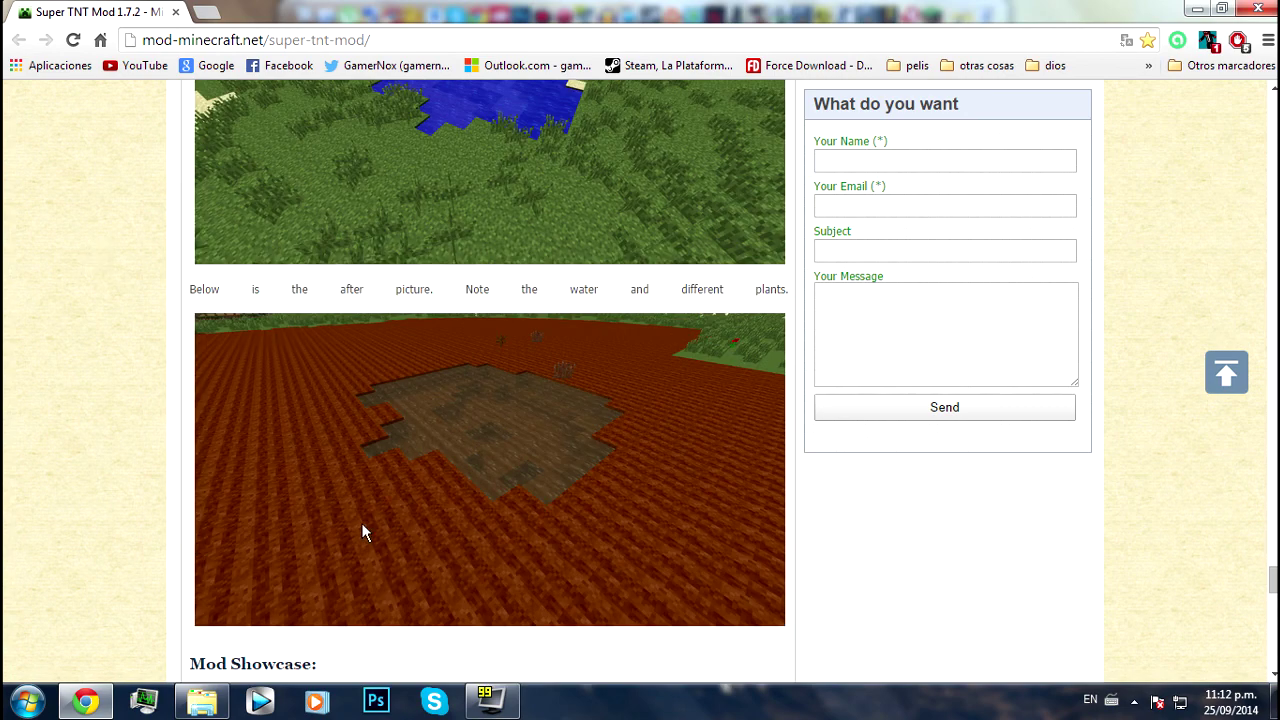
{"action": "scroll", "coordinate": [587, 506], "scroll_direction": "up", "scroll_amount": 3}
{"action": "scroll", "coordinate": [112, 471], "scroll_direction": "down", "scroll_amount": 3}
Step: Find the 1.7.2 download link below the installation instructions and open it in a new tab
{"action": "scroll", "coordinate": [110, 455], "scroll_direction": "down", "scroll_amount": 3}
{"action": "scroll", "coordinate": [110, 457], "scroll_direction": "down", "scroll_amount": 5}
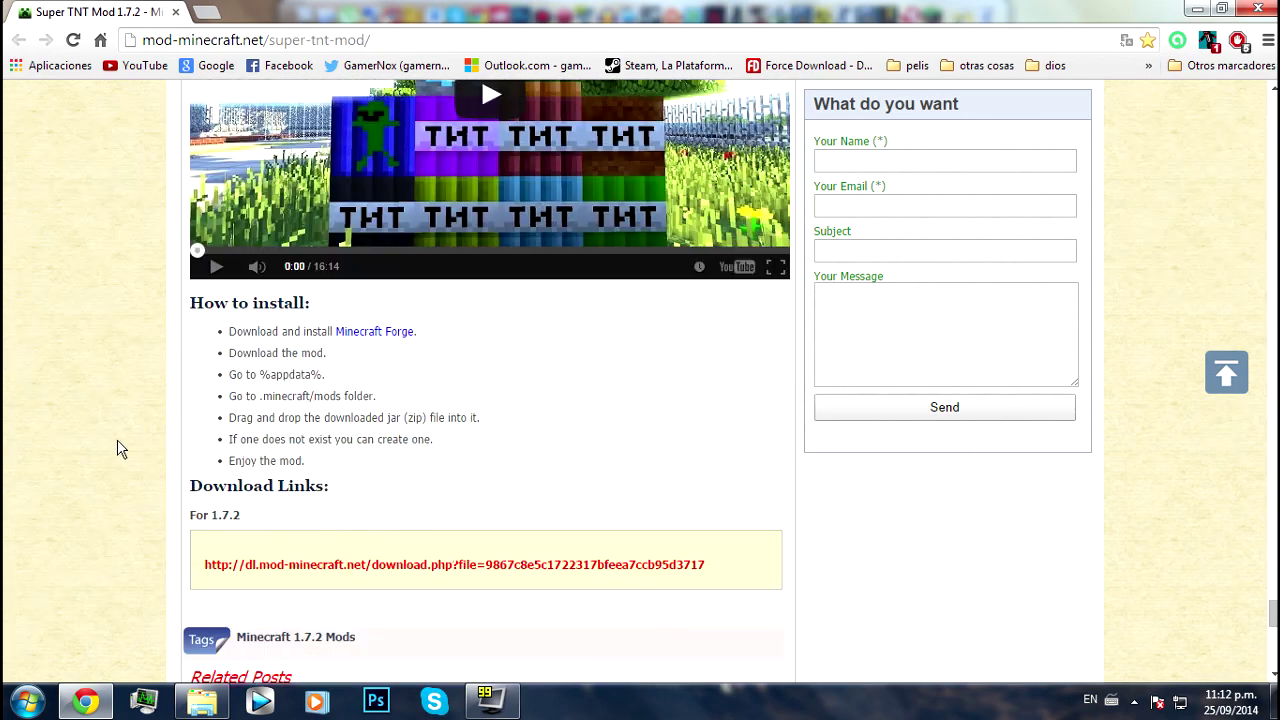
{"action": "scroll", "coordinate": [63, 523], "scroll_direction": "up", "scroll_amount": 3}
{"action": "scroll", "coordinate": [86, 503], "scroll_direction": "down", "scroll_amount": 3}
{"action": "scroll", "coordinate": [109, 471], "scroll_direction": "down", "scroll_amount": 5}
{"action": "scroll", "coordinate": [137, 458], "scroll_direction": "up", "scroll_amount": 2}
{"action": "scroll", "coordinate": [137, 458], "scroll_direction": "up", "scroll_amount": 3}
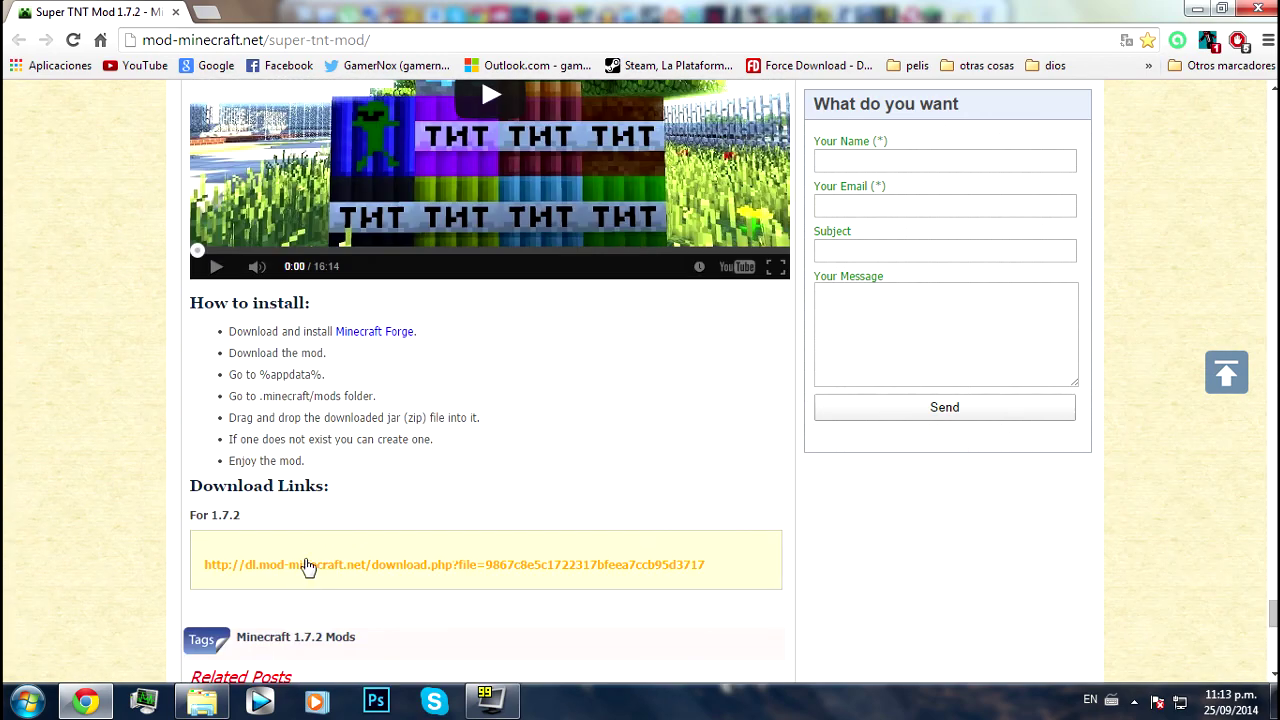
{"action": "middle_click", "coordinate": [347, 572]}
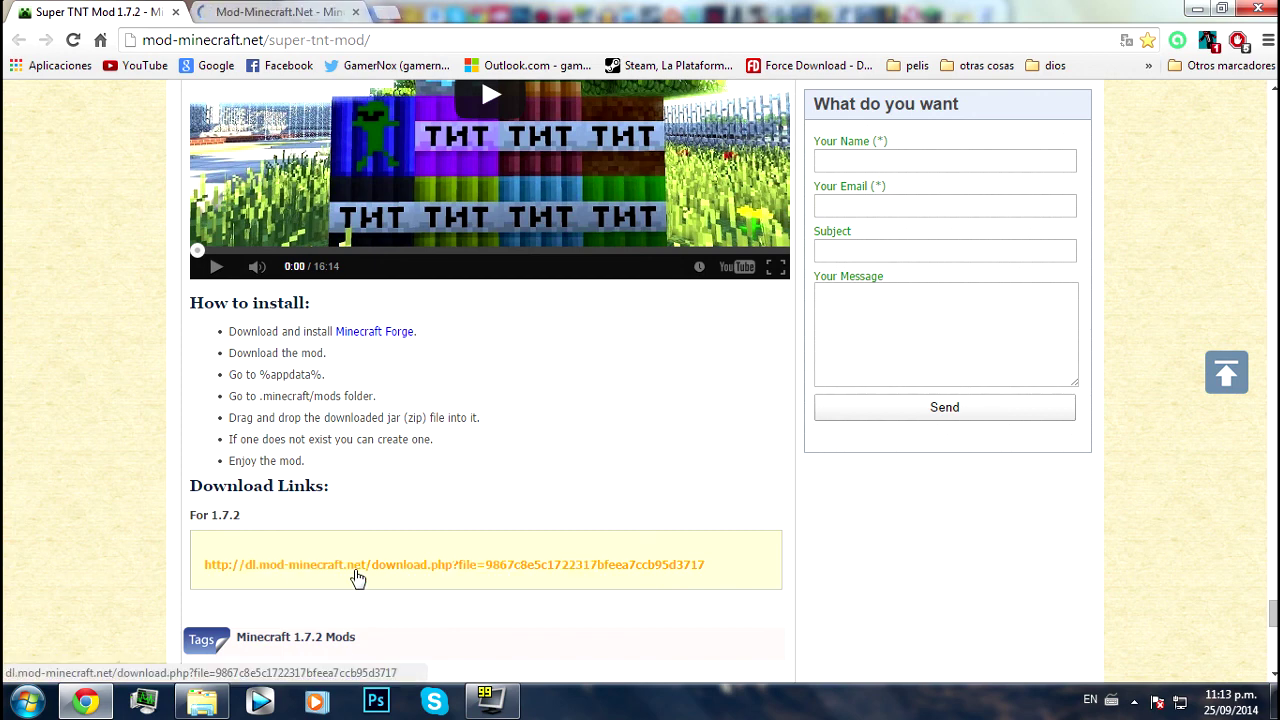
{"action": "left_click", "coordinate": [325, 10]}
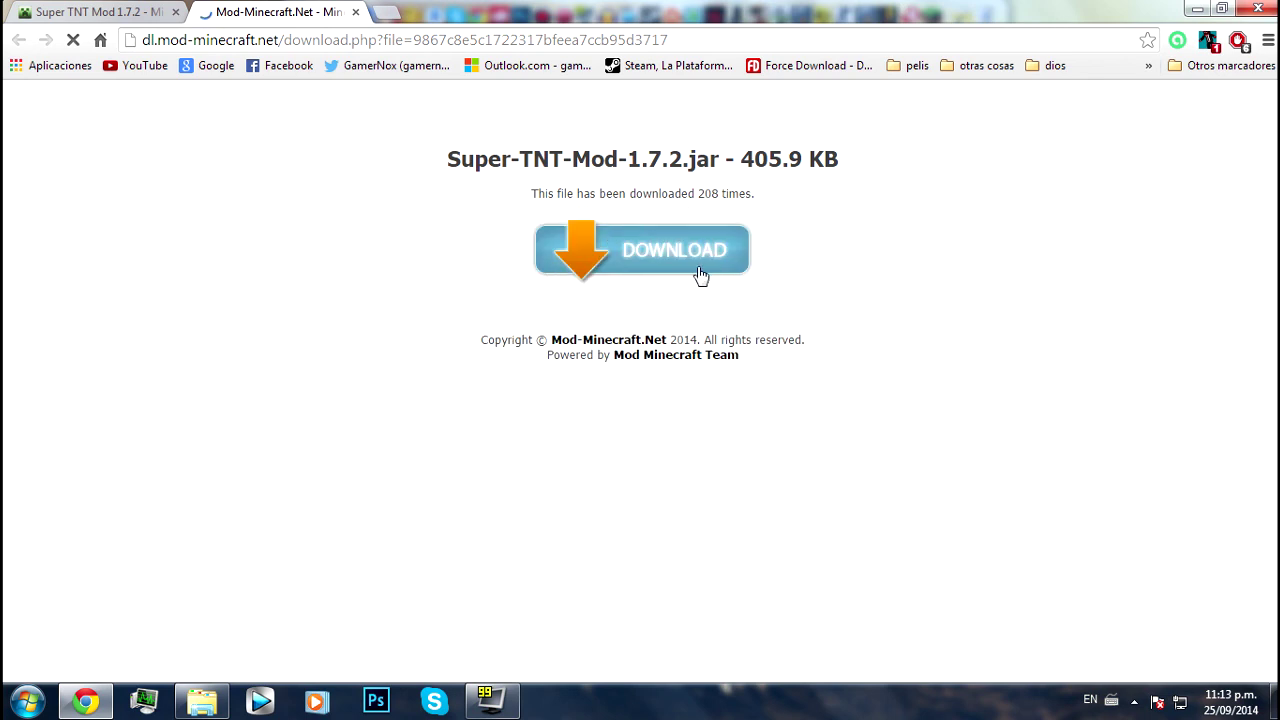
Step: Search Google for "forge" in the mod page's tab and open the Minecraft Forge Downloads result
{"action": "left_click", "coordinate": [95, 12]}
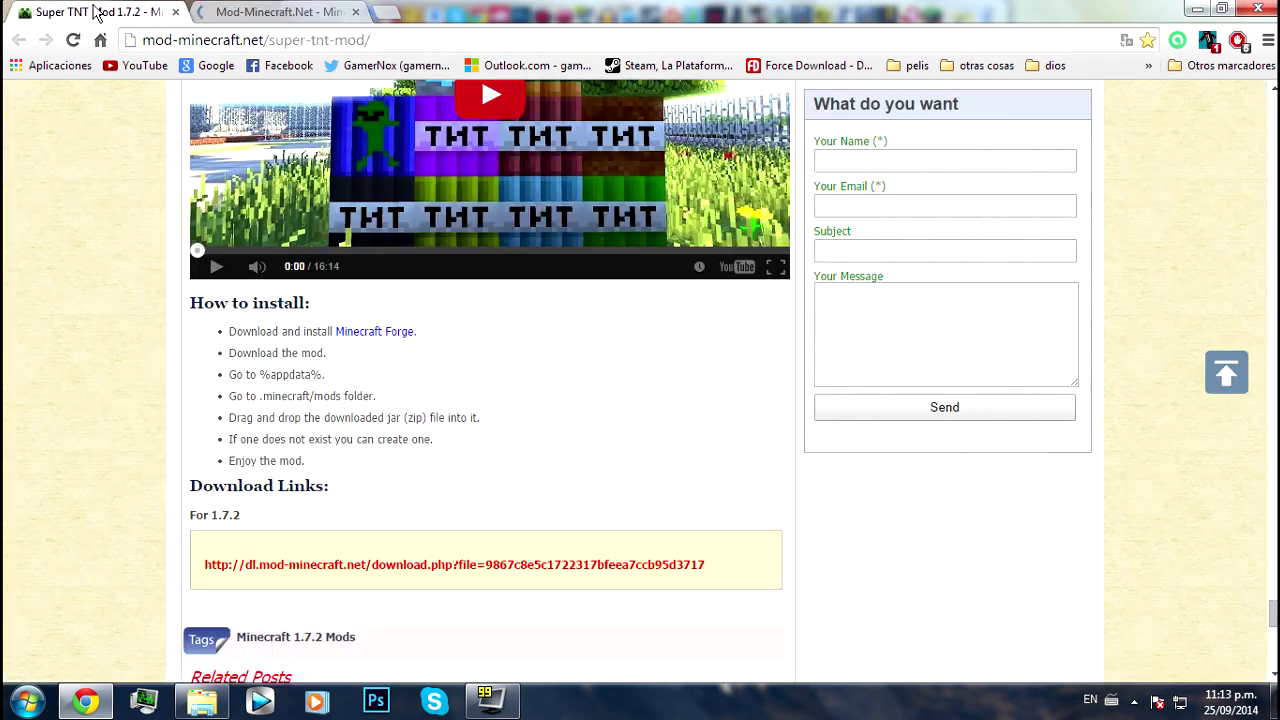
{"action": "left_click", "coordinate": [307, 44]}
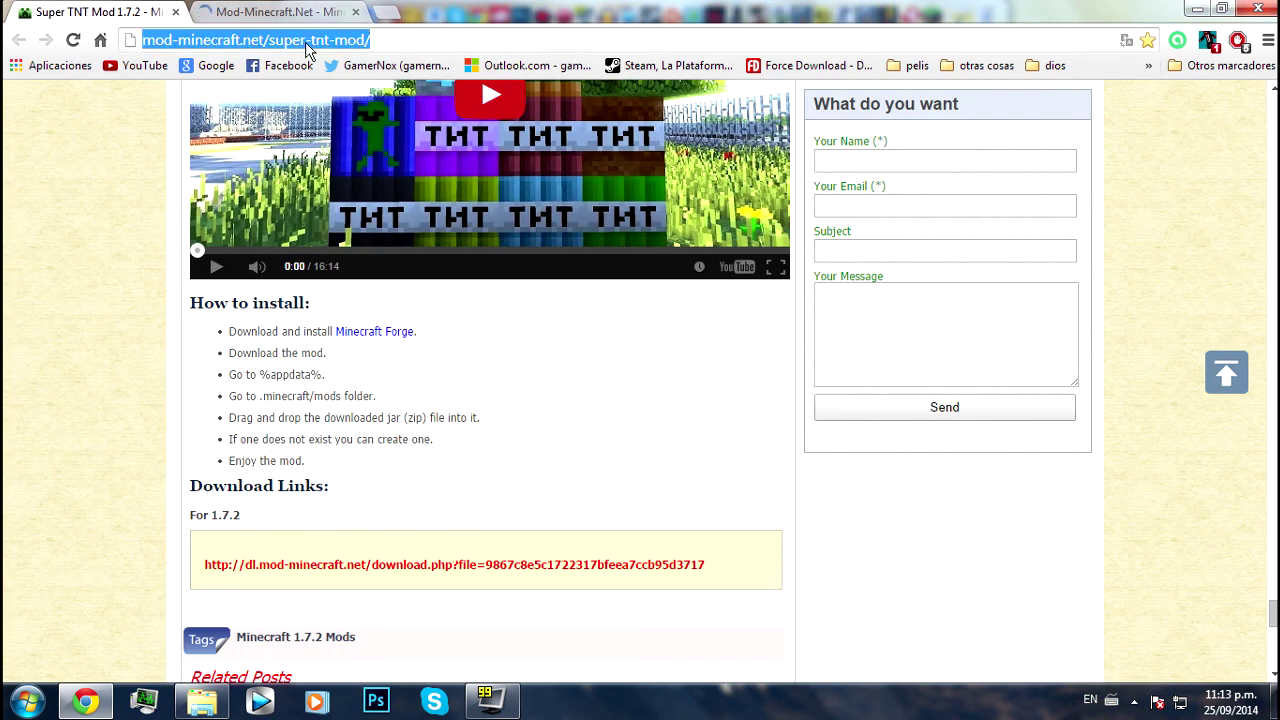
{"action": "type", "text": "forge"}
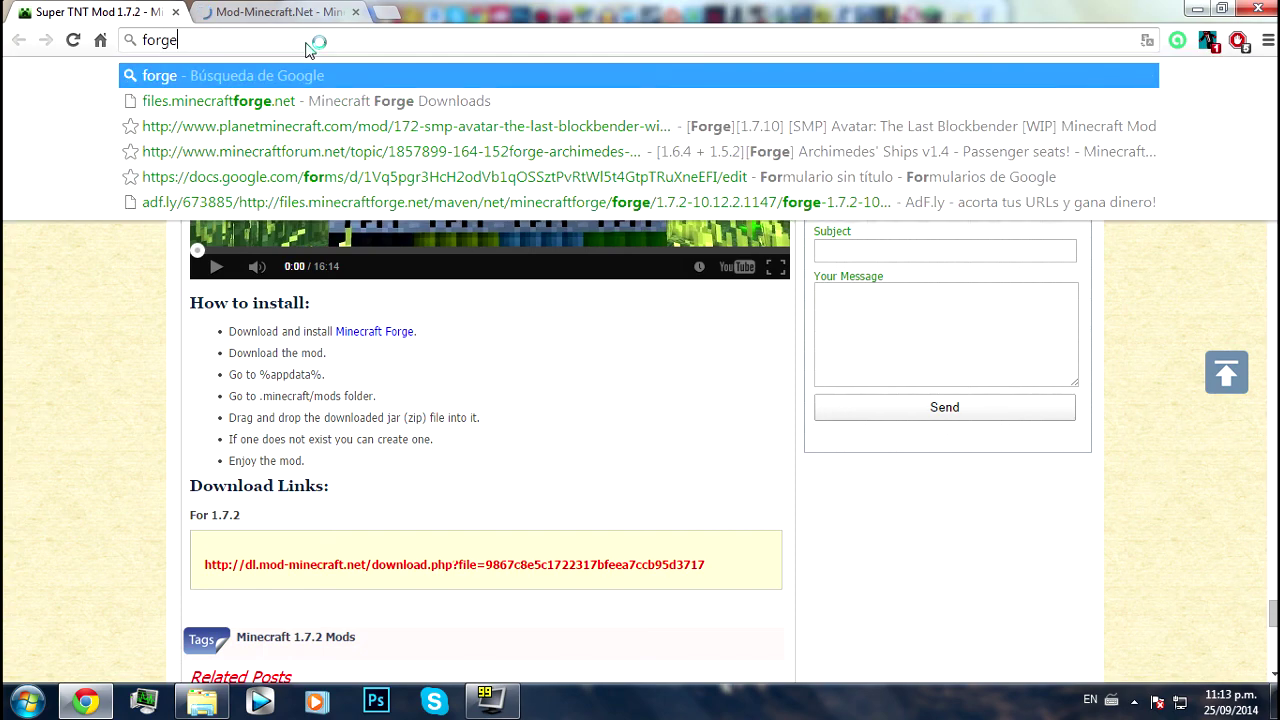
{"action": "key", "text": "Return"}
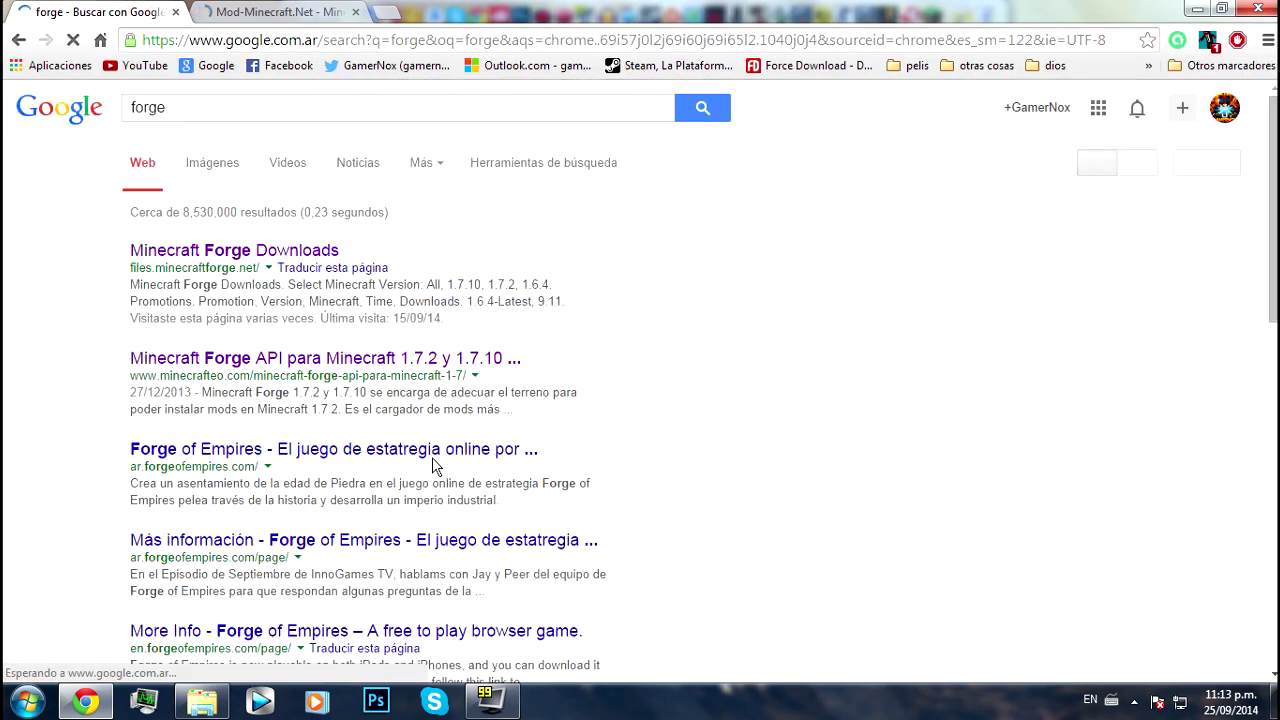
{"action": "left_click", "coordinate": [270, 252]}
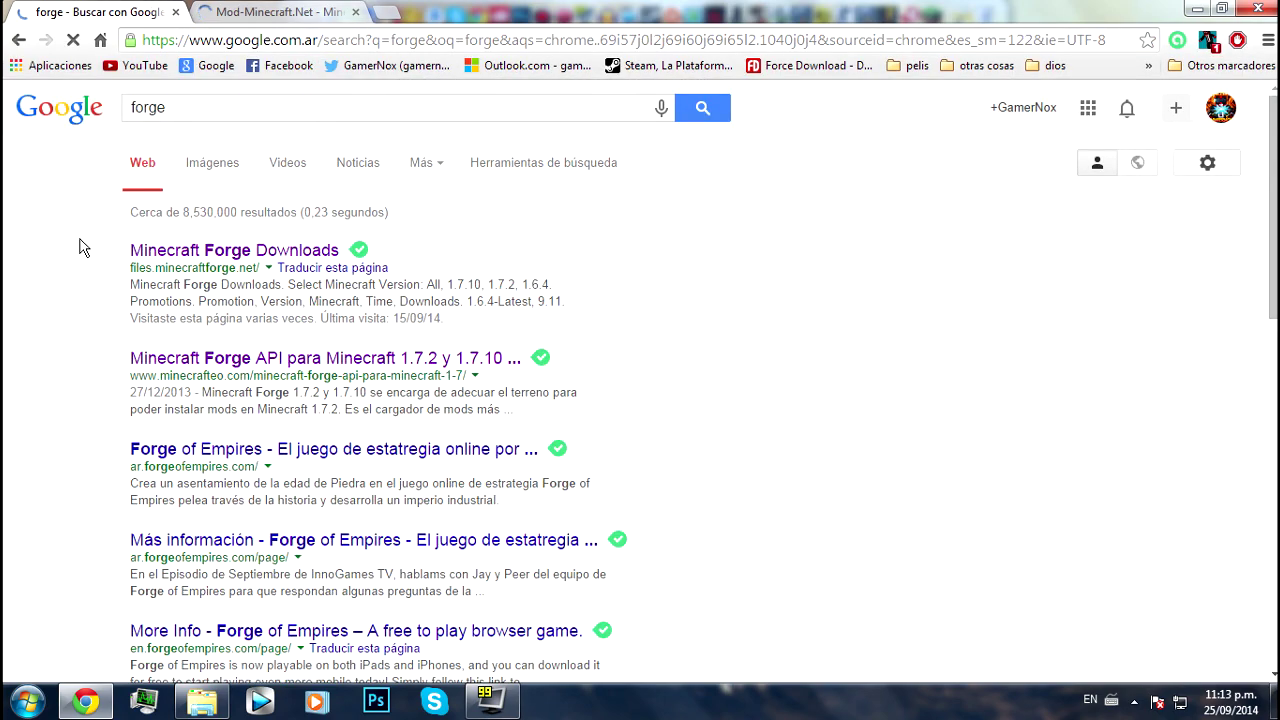
Step: Download Super-TNT-Mod-1.7.2.jar from its download page and close that tab
{"action": "left_click", "coordinate": [280, 12]}
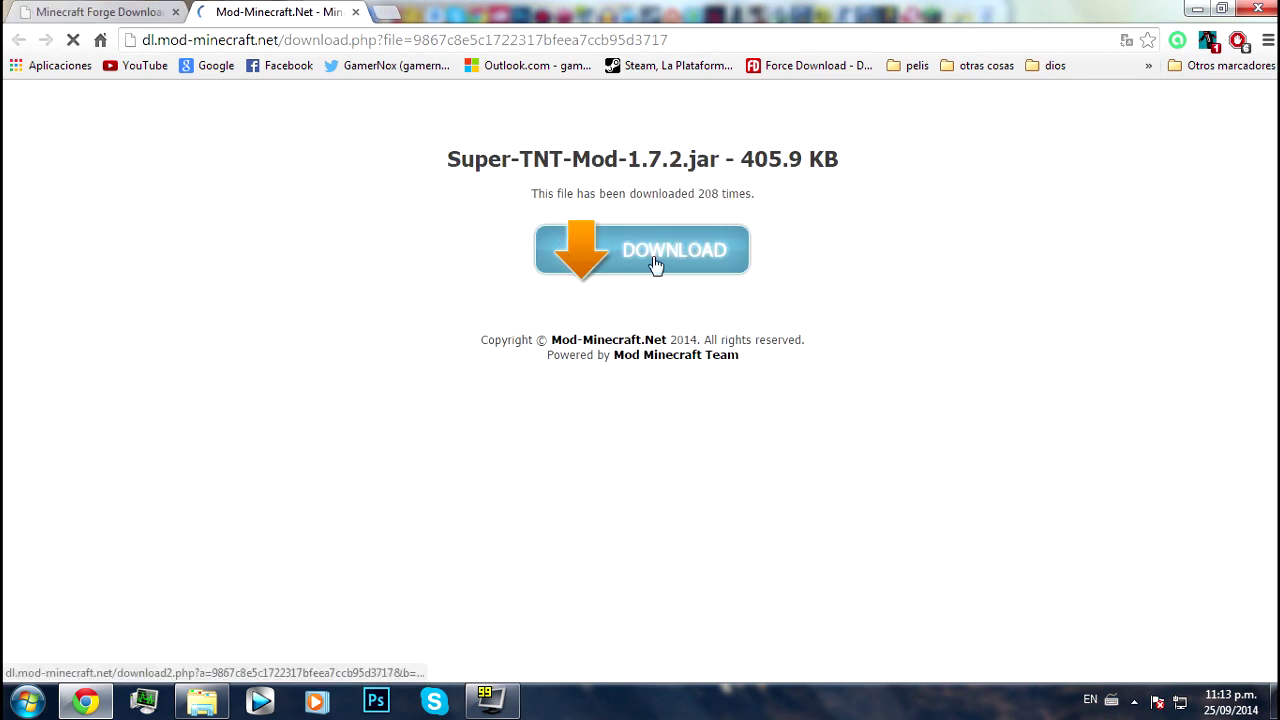
{"action": "left_click", "coordinate": [695, 251]}
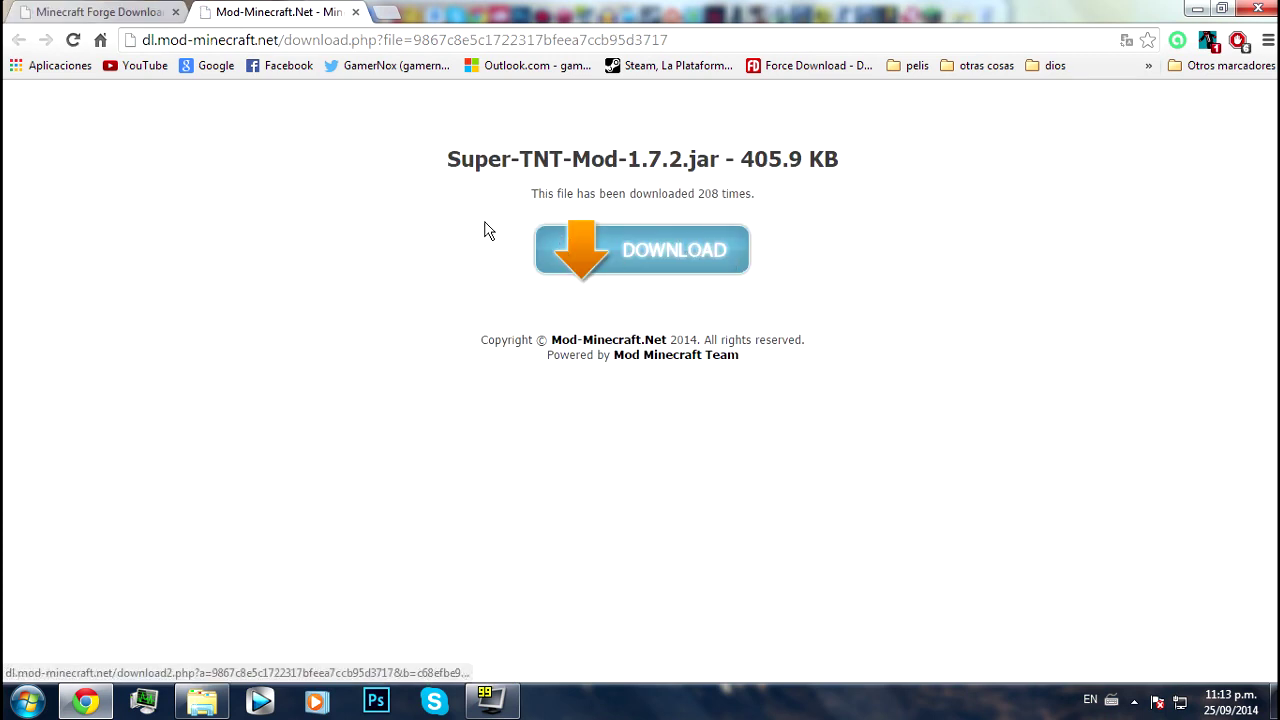
{"action": "left_click", "coordinate": [400, 662]}
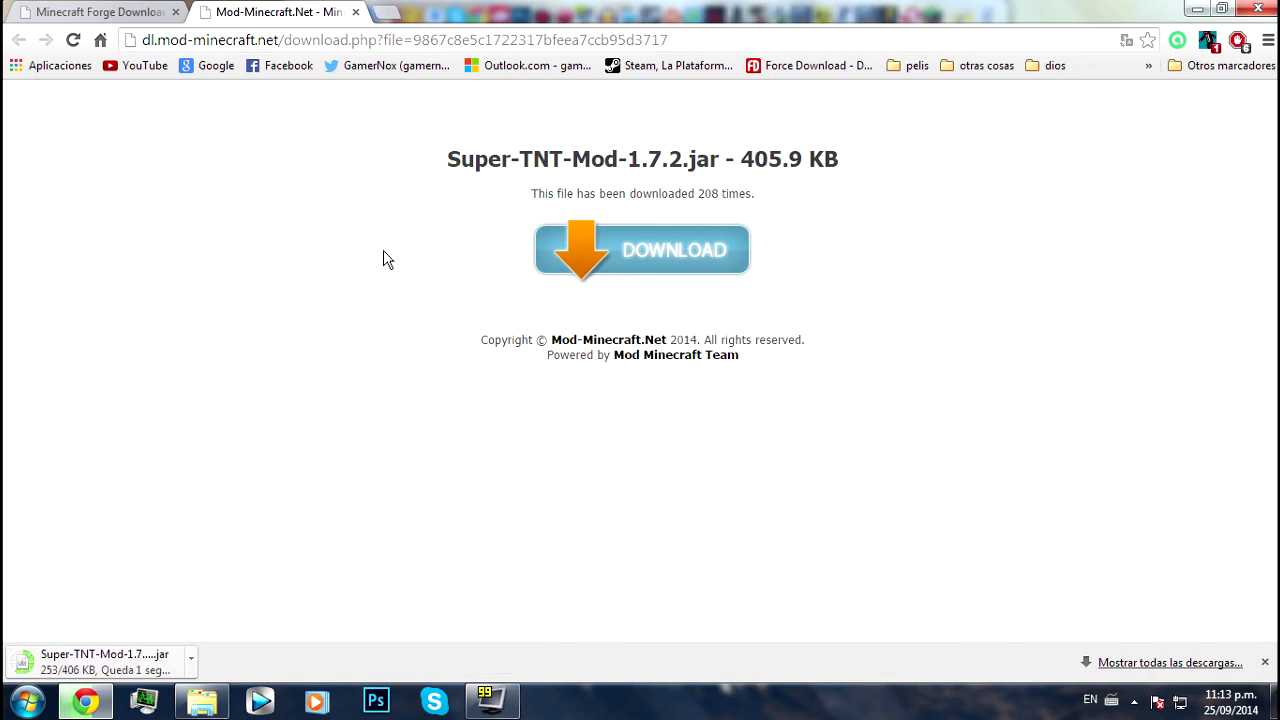
{"action": "left_click", "coordinate": [355, 13]}
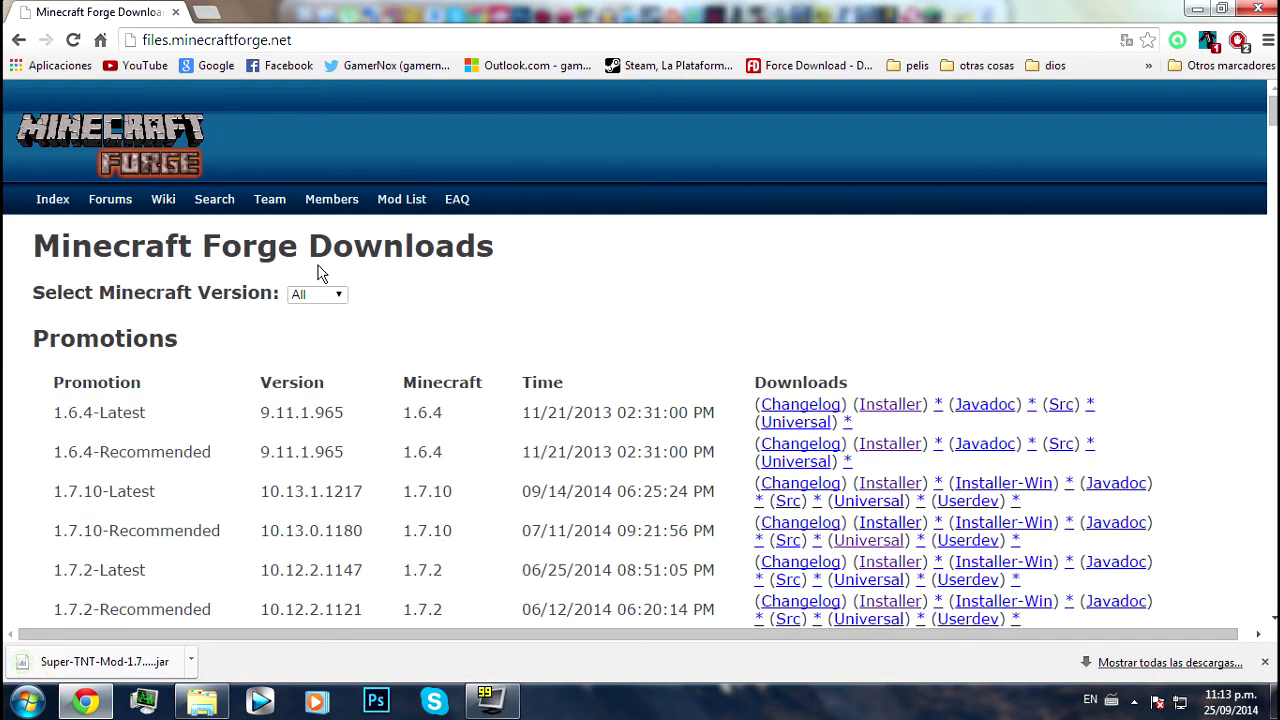
Step: Locate the 1.7.2 Downloads section on the Forge page and open the Installer link for version 10.12.2.1147
{"action": "scroll", "coordinate": [548, 275], "scroll_direction": "down", "scroll_amount": 3}
{"action": "scroll", "coordinate": [575, 267], "scroll_direction": "down", "scroll_amount": 15}
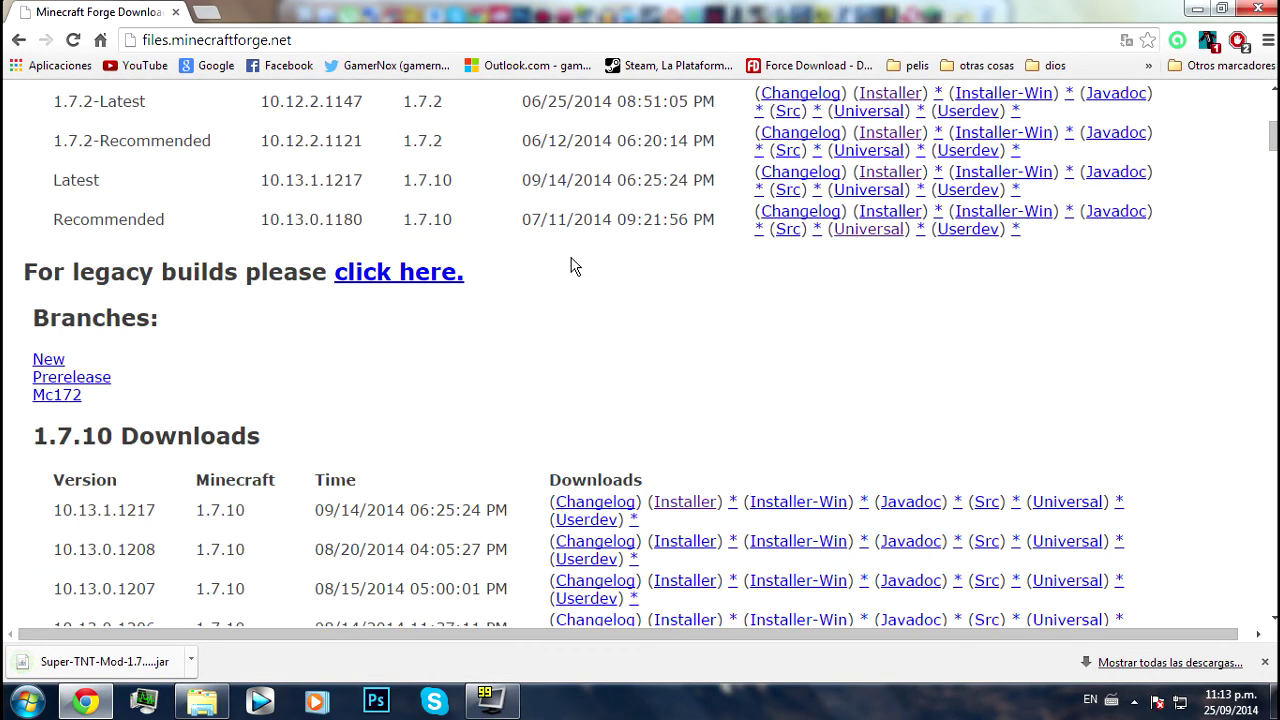
{"action": "scroll", "coordinate": [515, 248], "scroll_direction": "down", "scroll_amount": 15}
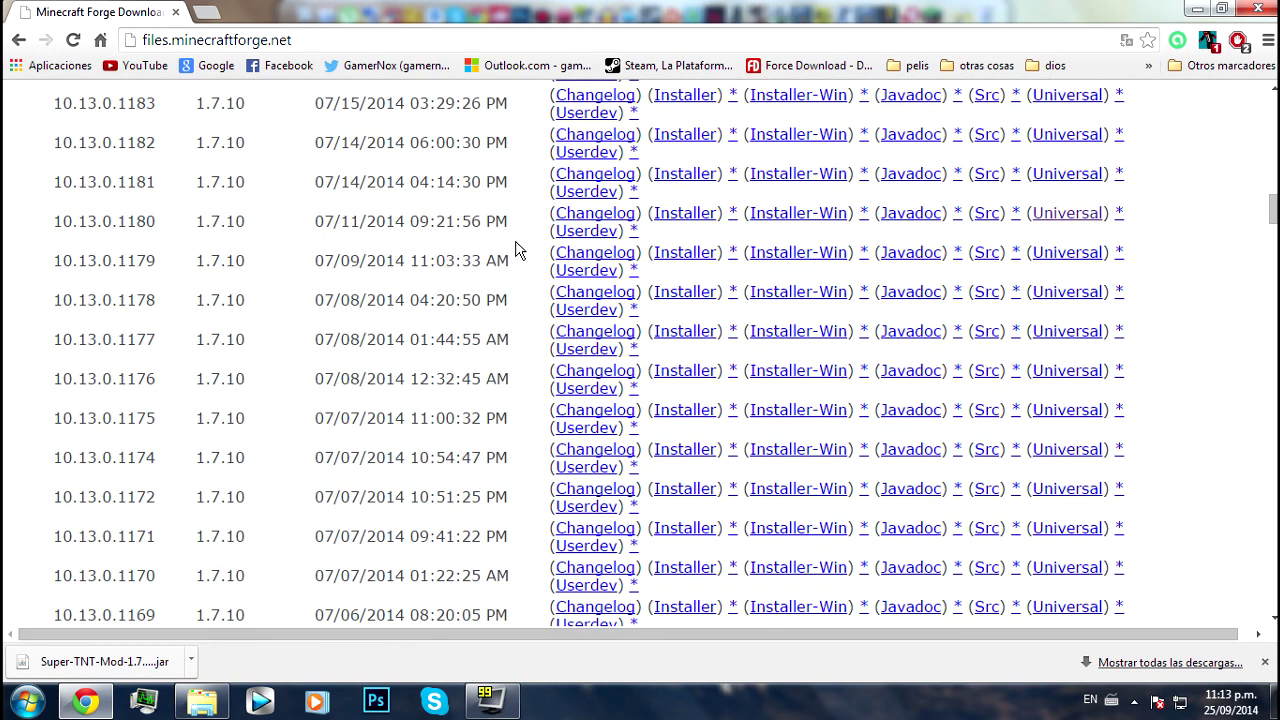
{"action": "scroll", "coordinate": [515, 248], "scroll_direction": "up", "scroll_amount": 5}
{"action": "scroll", "coordinate": [515, 248], "scroll_direction": "up", "scroll_amount": 3}
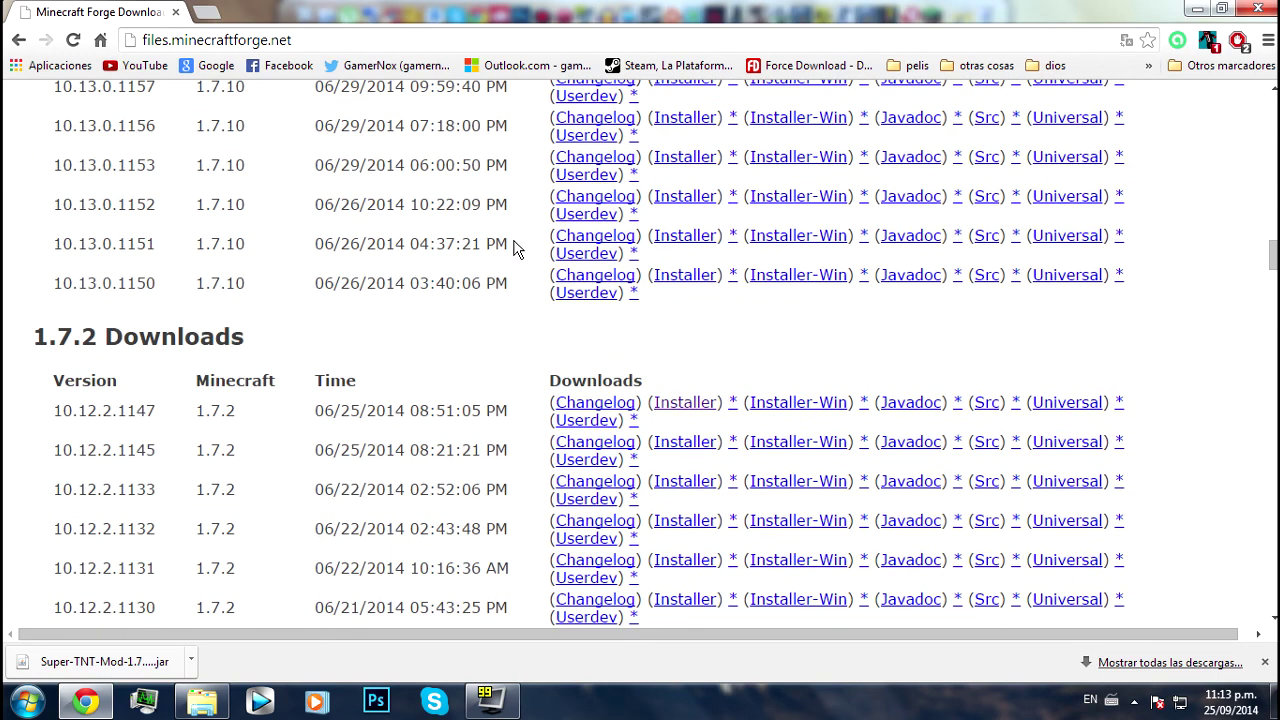
{"action": "left_click", "coordinate": [682, 406]}
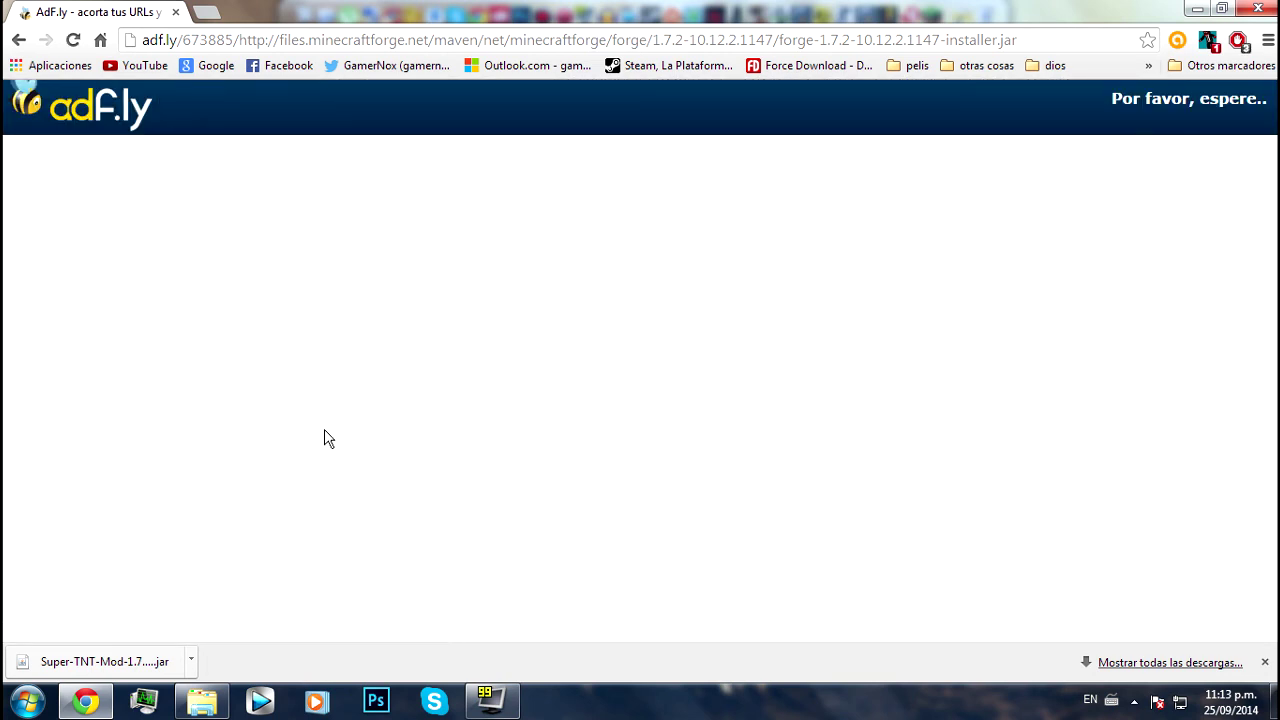
Step: Reduce the browser window and put the downloaded Super-TNT-Mod-1.7.2 (1).jar from the downloads list on the desktop
{"action": "double_click", "coordinate": [614, 10]}
{"action": "left_click", "coordinate": [180, 630]}
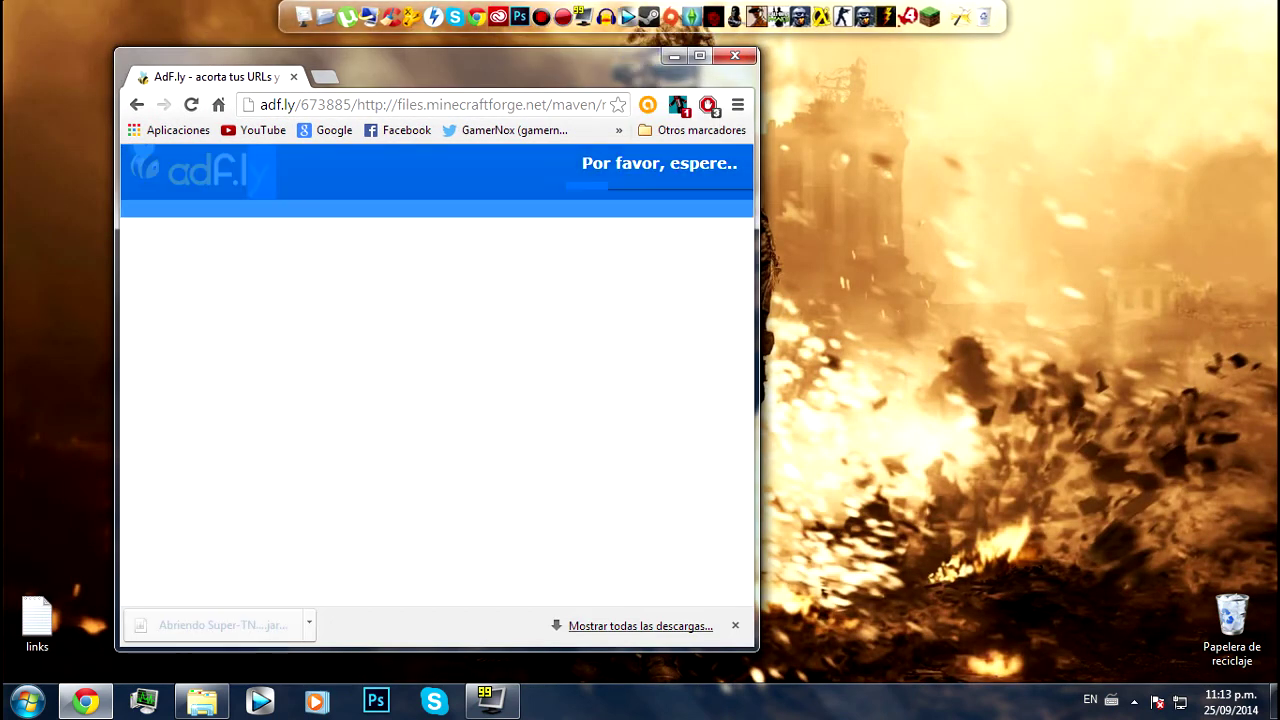
{"action": "left_click", "coordinate": [608, 627]}
{"action": "left_click", "coordinate": [218, 77]}
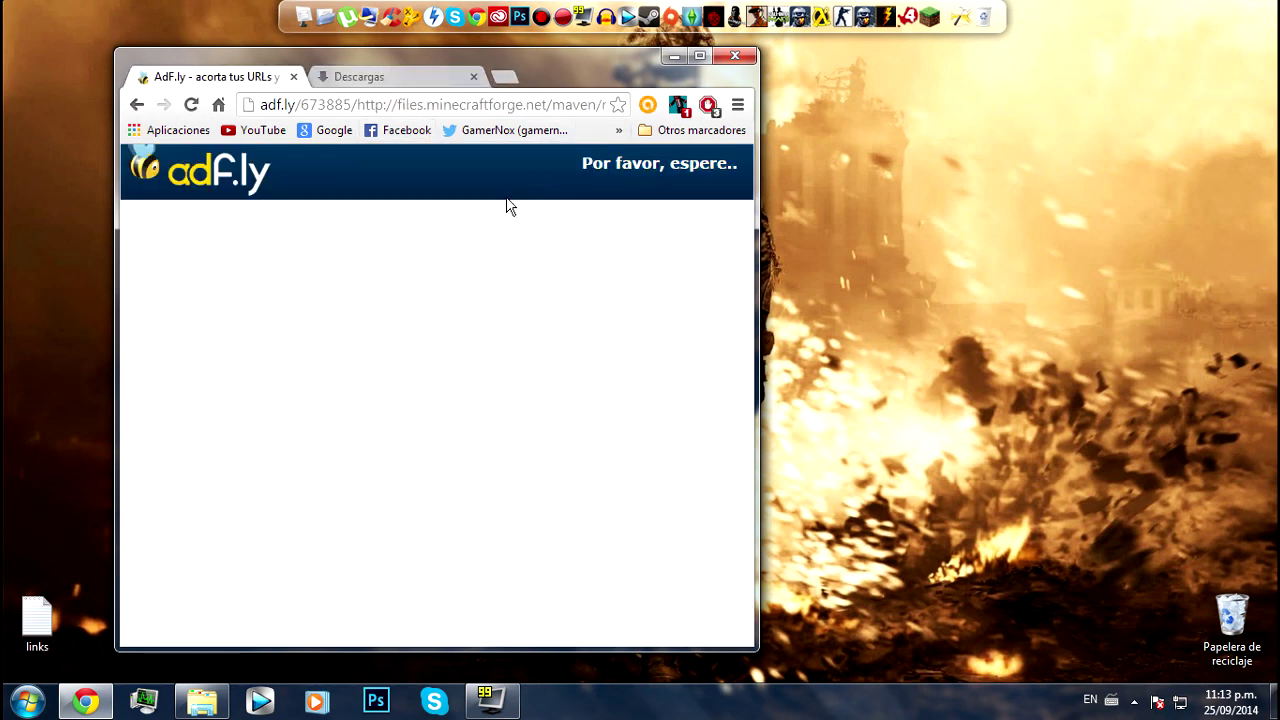
{"action": "left_click", "coordinate": [342, 77]}
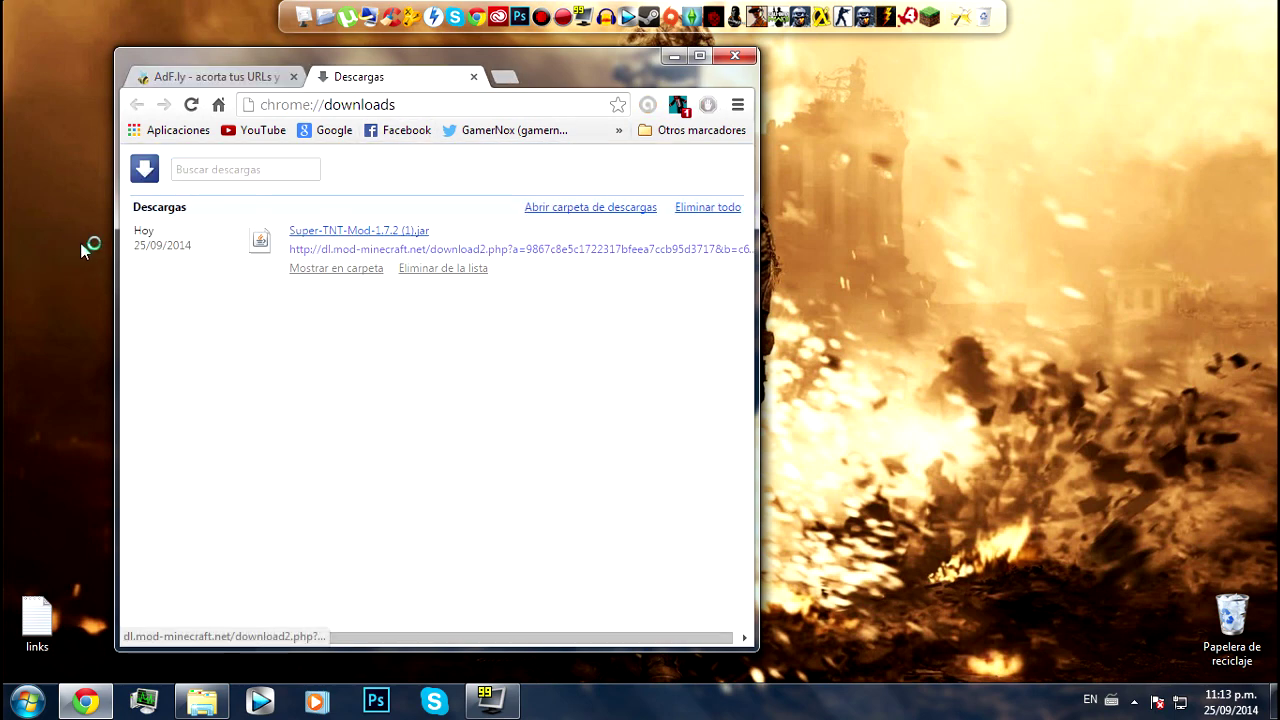
{"action": "left_click_drag", "start_coordinate": [515, 85], "coordinate": [648, 85]}
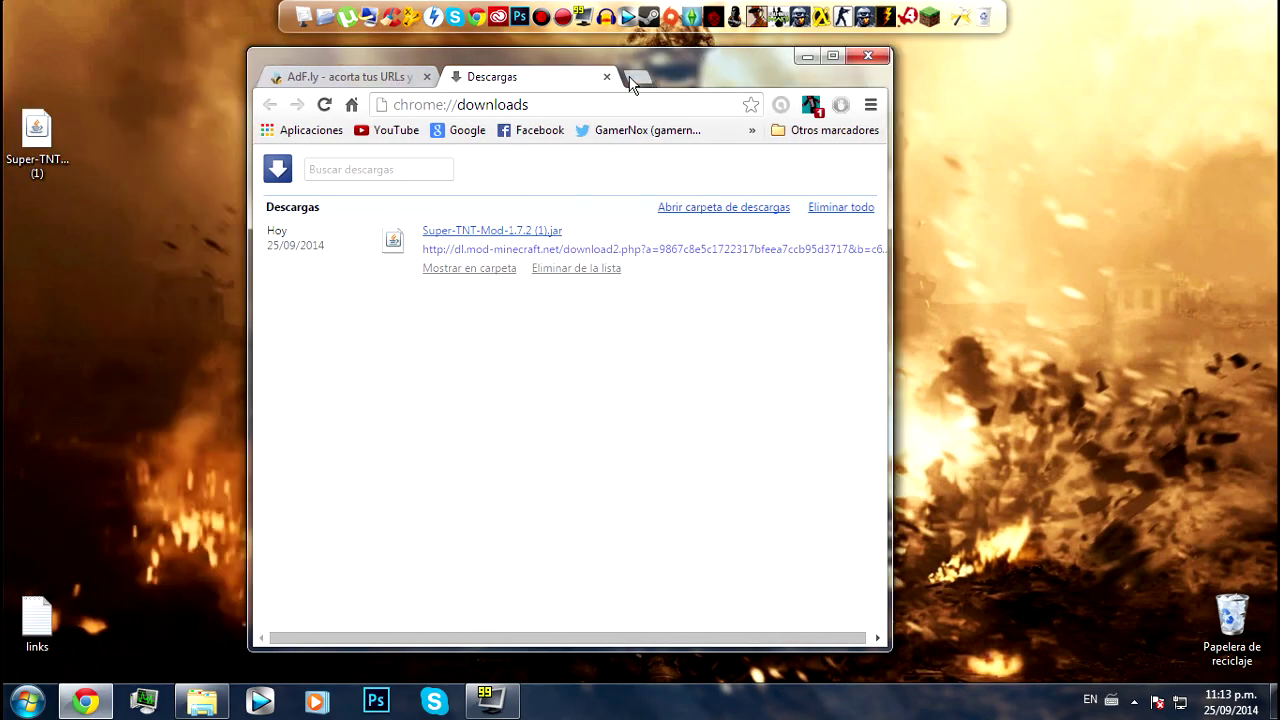
Step: Switch to Windows Explorer, go to %appdata% and open the .minecraft folder
{"action": "left_click", "coordinate": [215, 705]}
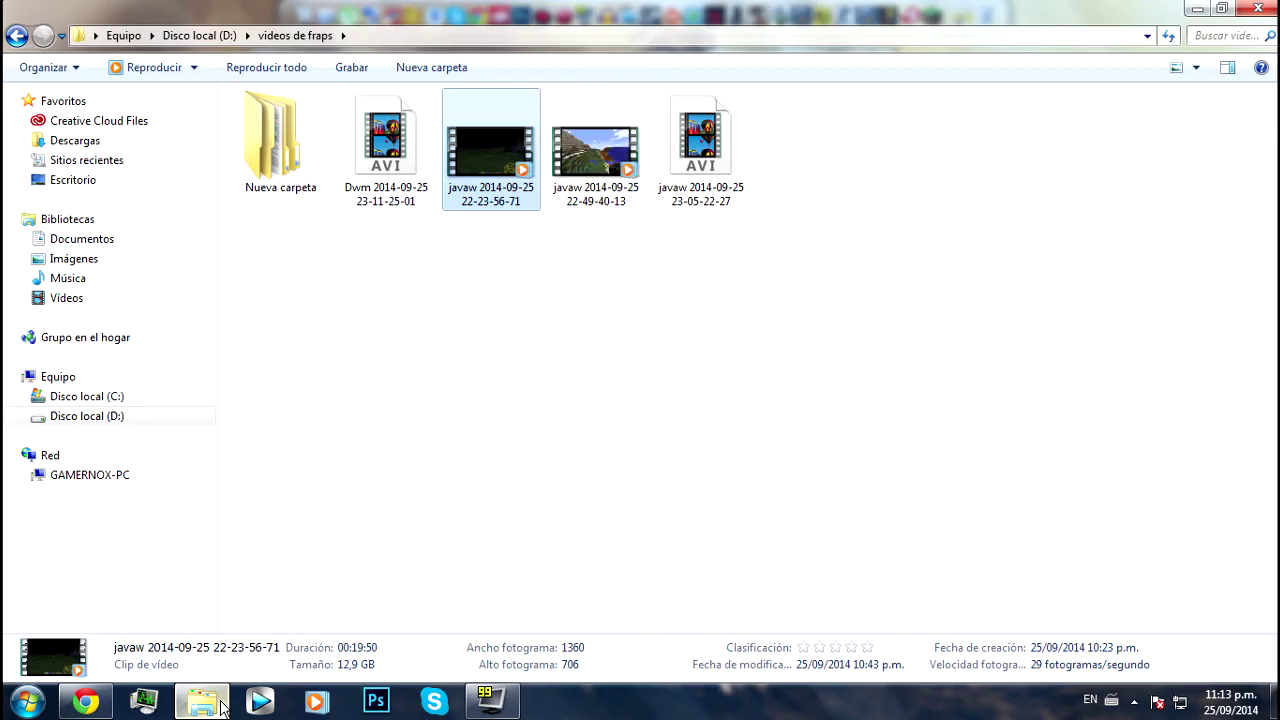
{"action": "left_click", "coordinate": [380, 35]}
{"action": "type", "text": "%appdata%"}
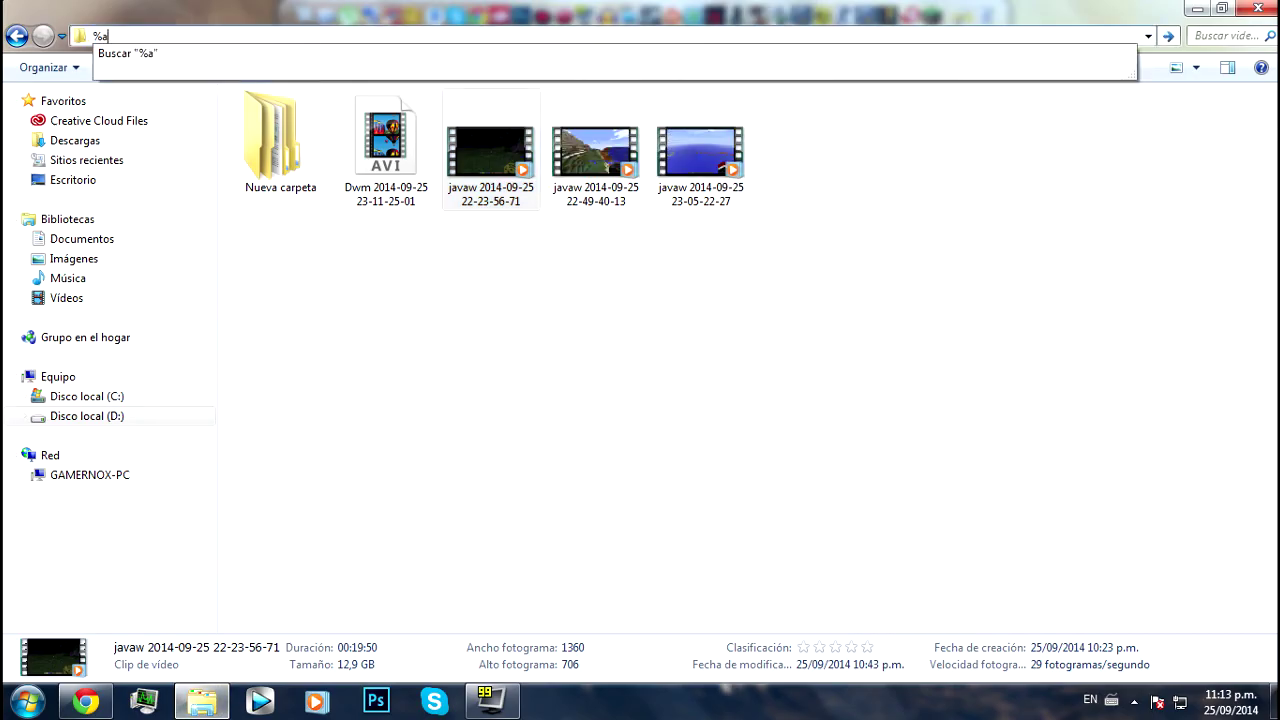
{"action": "key", "text": "Return"}
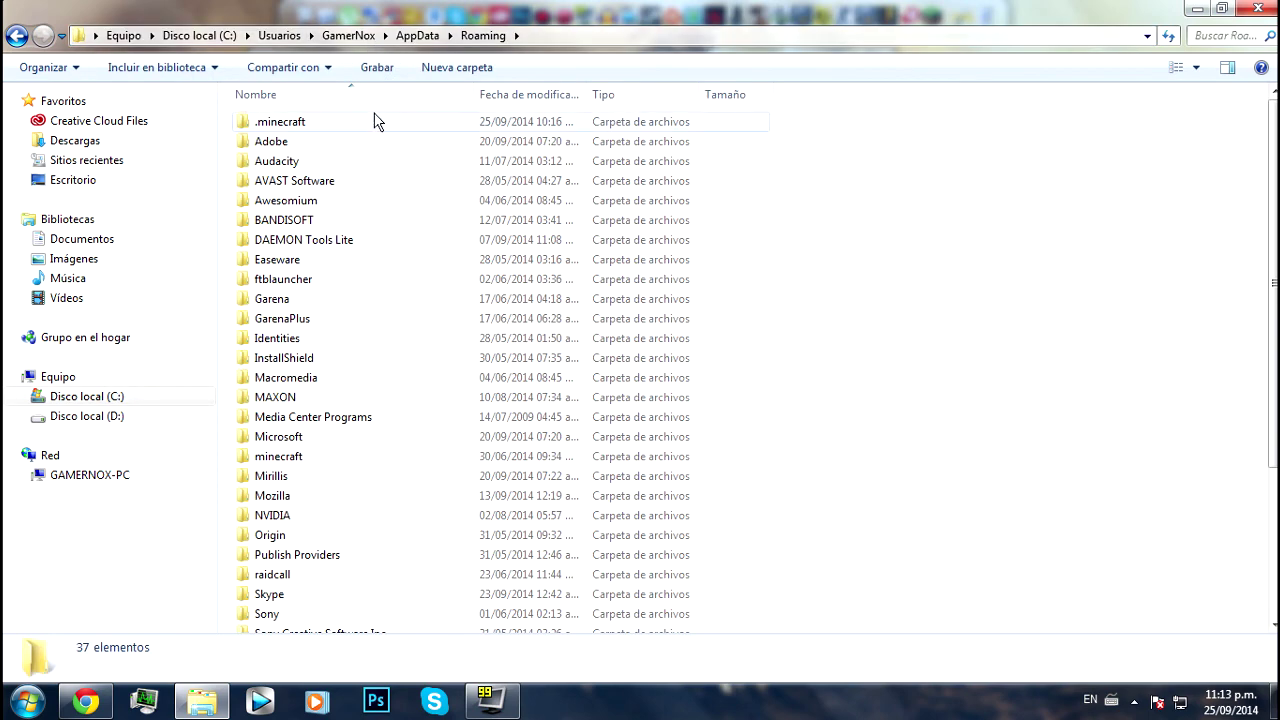
{"action": "double_click", "coordinate": [339, 133]}
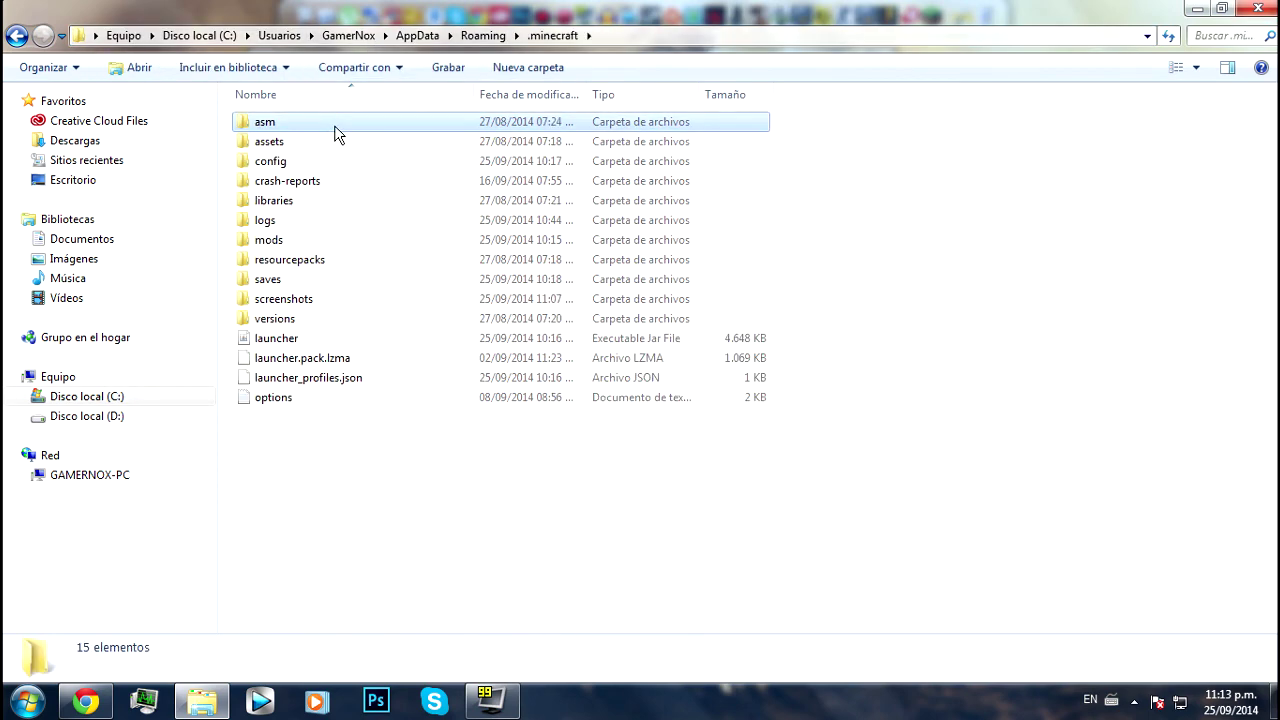
Step: Return to the adf.ly page in Chrome and skip the advertisement to download the Forge 1.7.2 installer
{"action": "left_click", "coordinate": [1197, 8]}
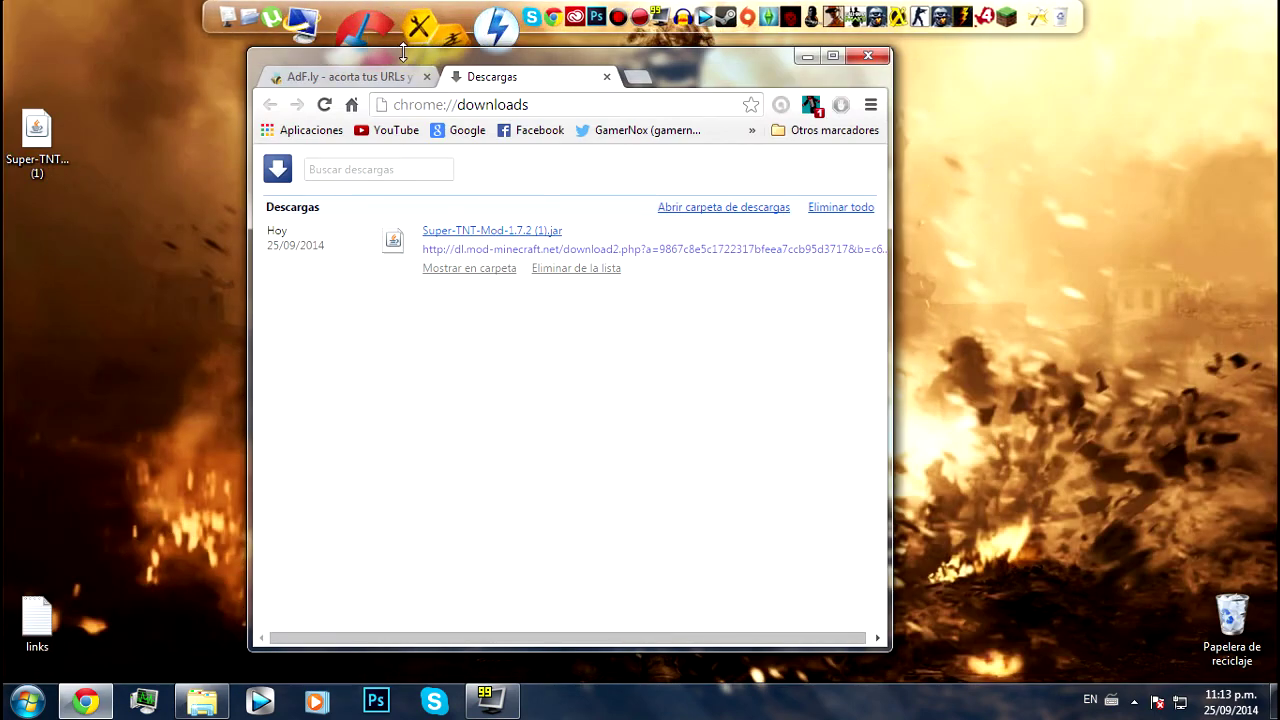
{"action": "left_click", "coordinate": [379, 86]}
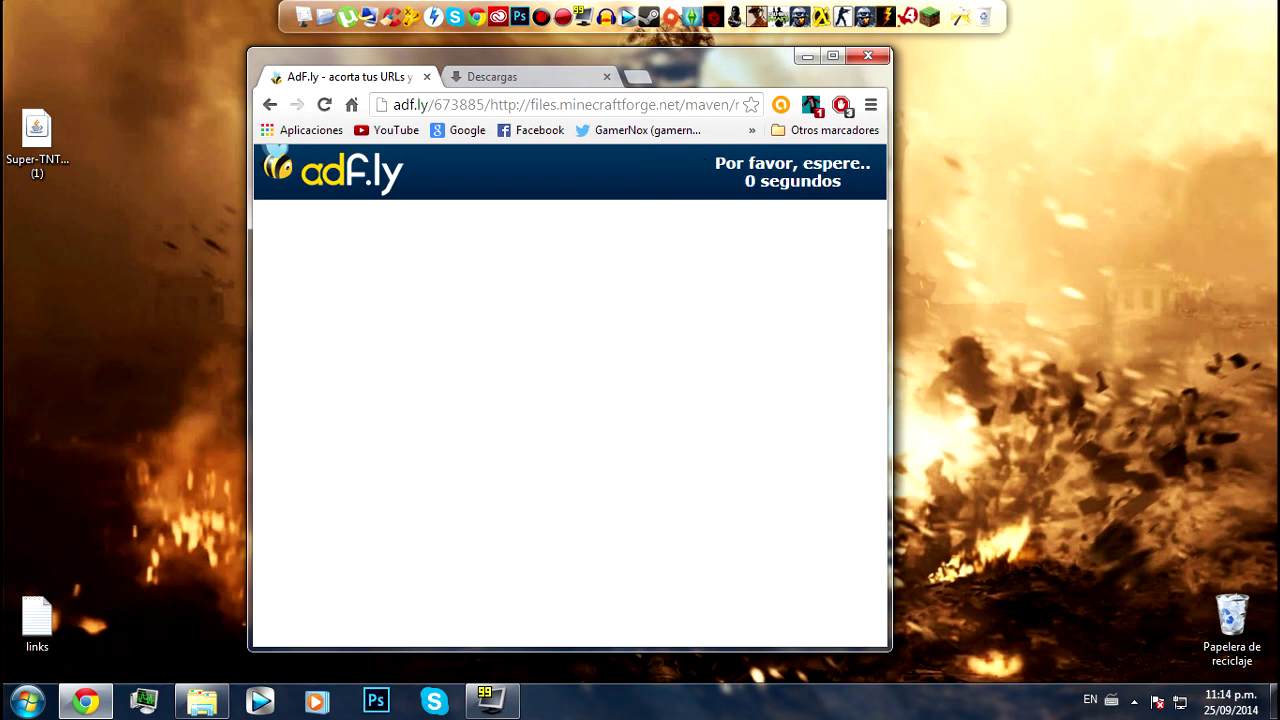
{"action": "left_click", "coordinate": [760, 173]}
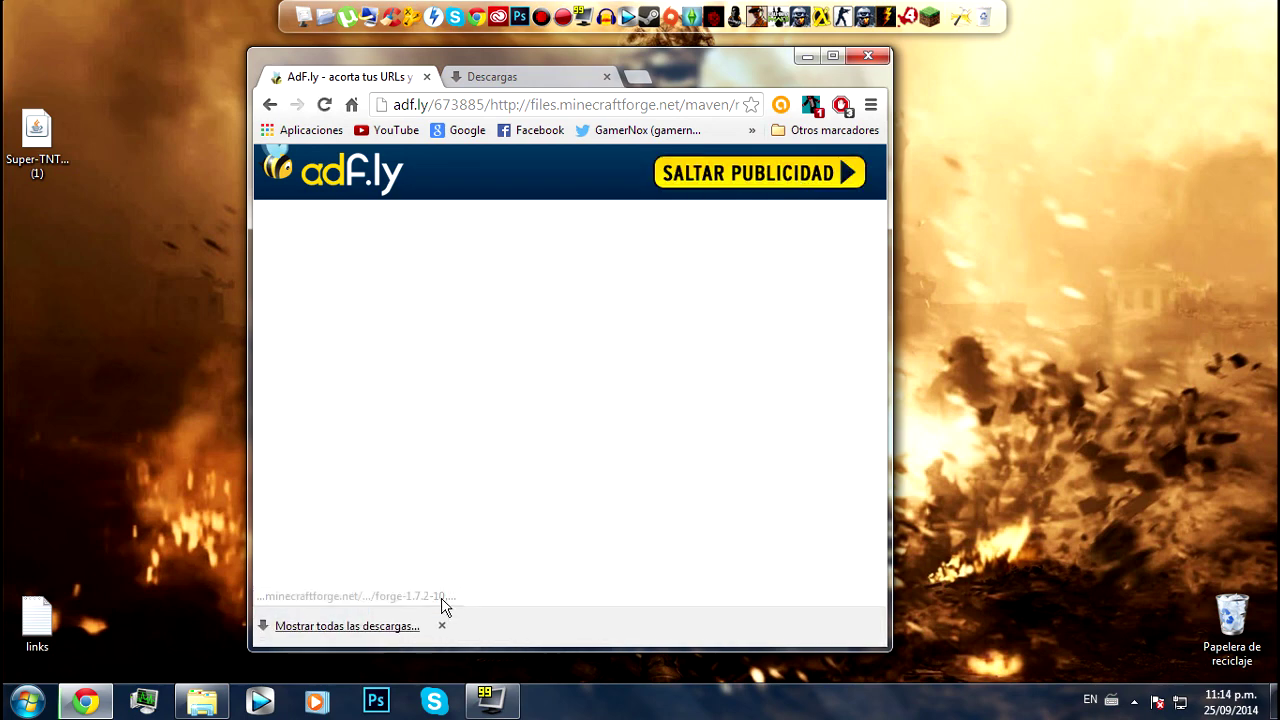
Step: Keep the flagged forge-1.7.2-10.12.2.1147-installer.jar in the downloads list despite the malware warning and dismiss the download bar
{"action": "left_click", "coordinate": [549, 75]}
{"action": "left_click", "coordinate": [483, 260]}
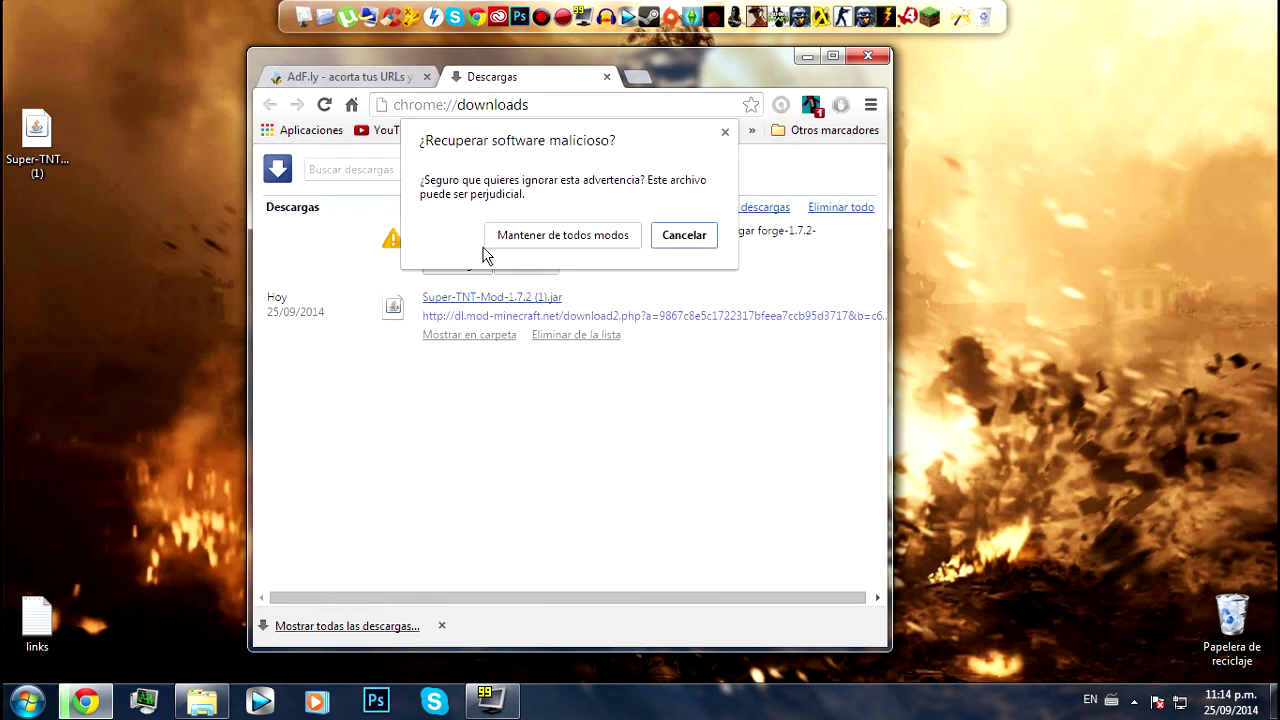
{"action": "left_click", "coordinate": [570, 244]}
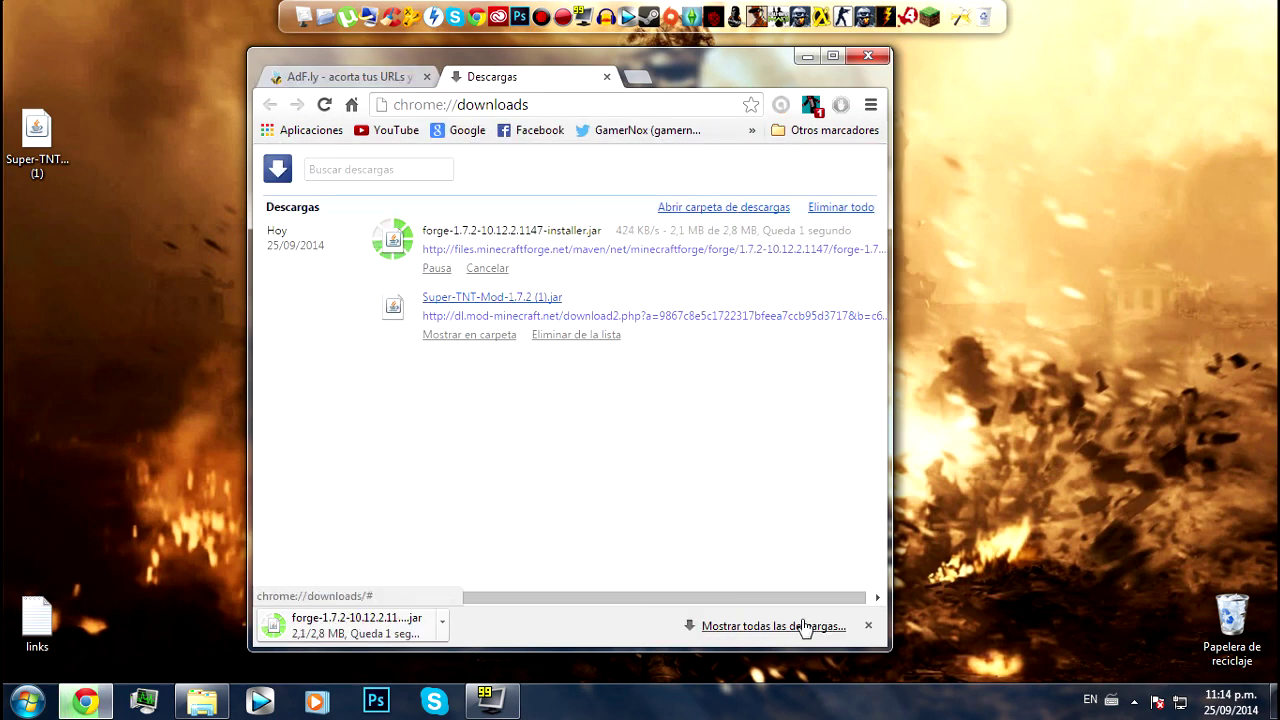
{"action": "left_click", "coordinate": [867, 625]}
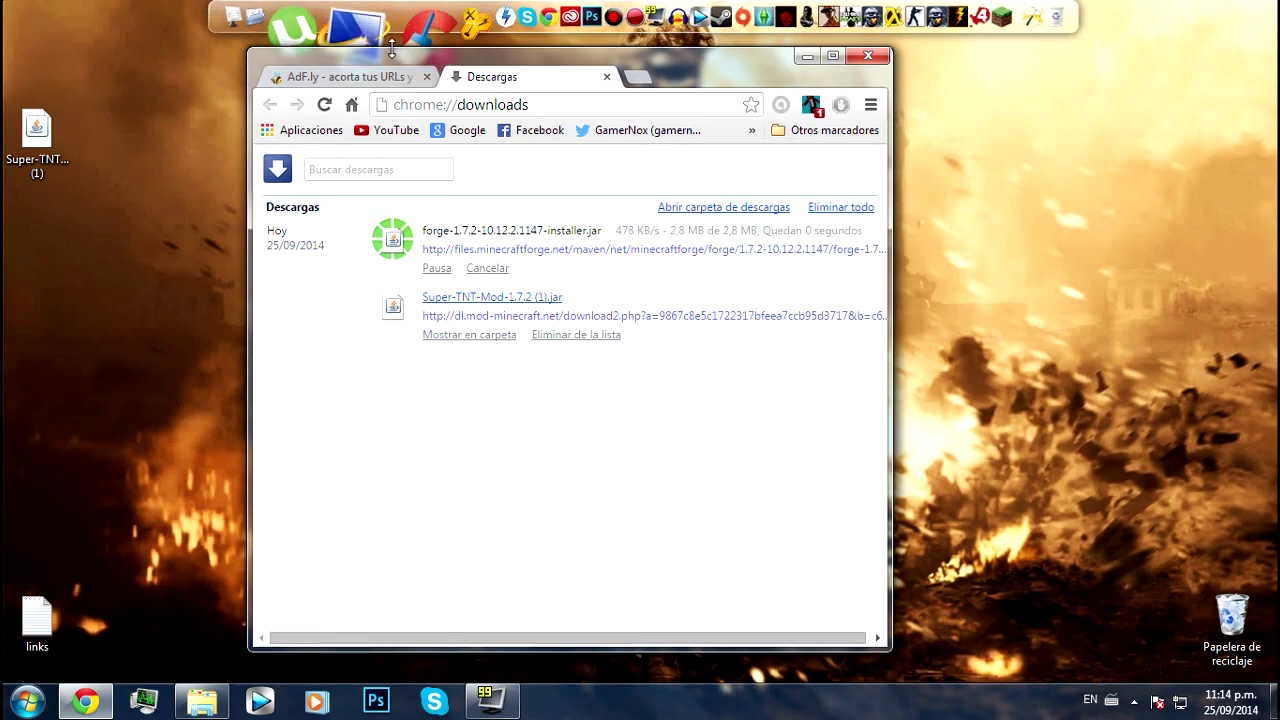
Step: Close the adf.ly page, put the downloaded Forge installer jar on the desktop and exit Chrome
{"action": "left_click", "coordinate": [426, 76]}
{"action": "left_click", "coordinate": [90, 268]}
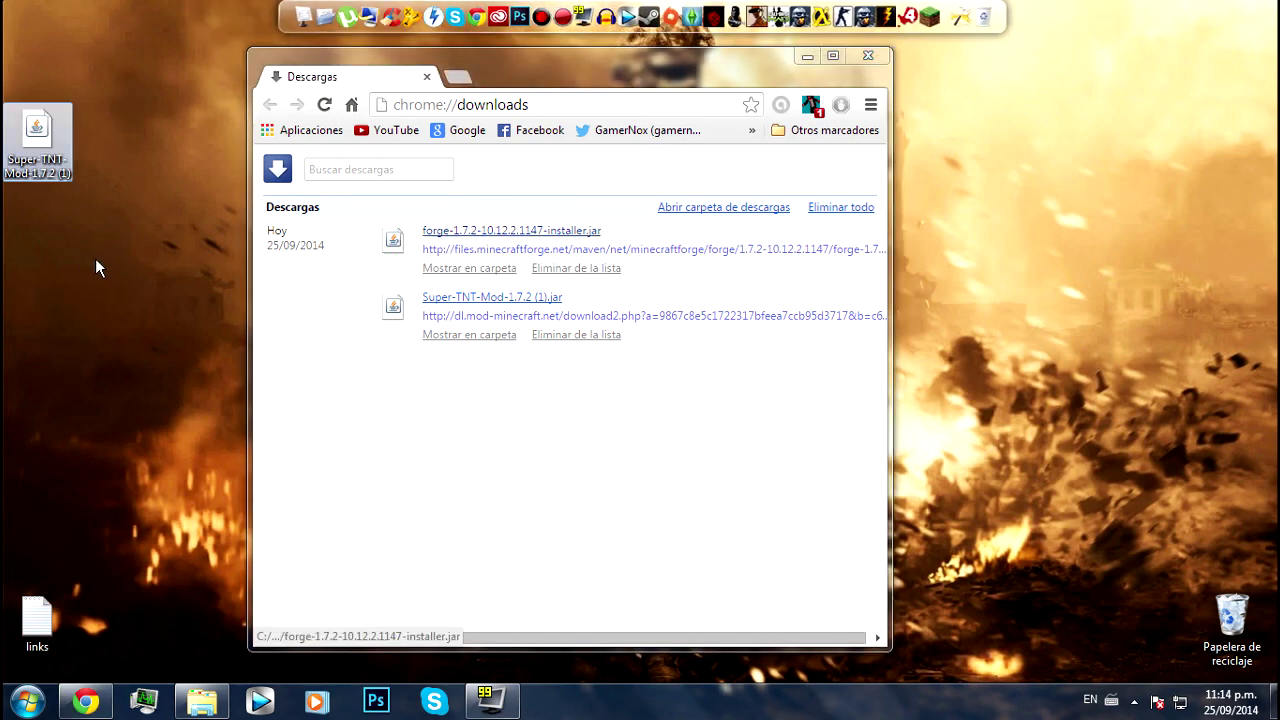
{"action": "left_click", "coordinate": [868, 55]}
Step: Open the Forge installer from the desktop, cancel it without installing, and move its jar to the Recycle Bin
{"action": "left_click", "coordinate": [82, 229]}
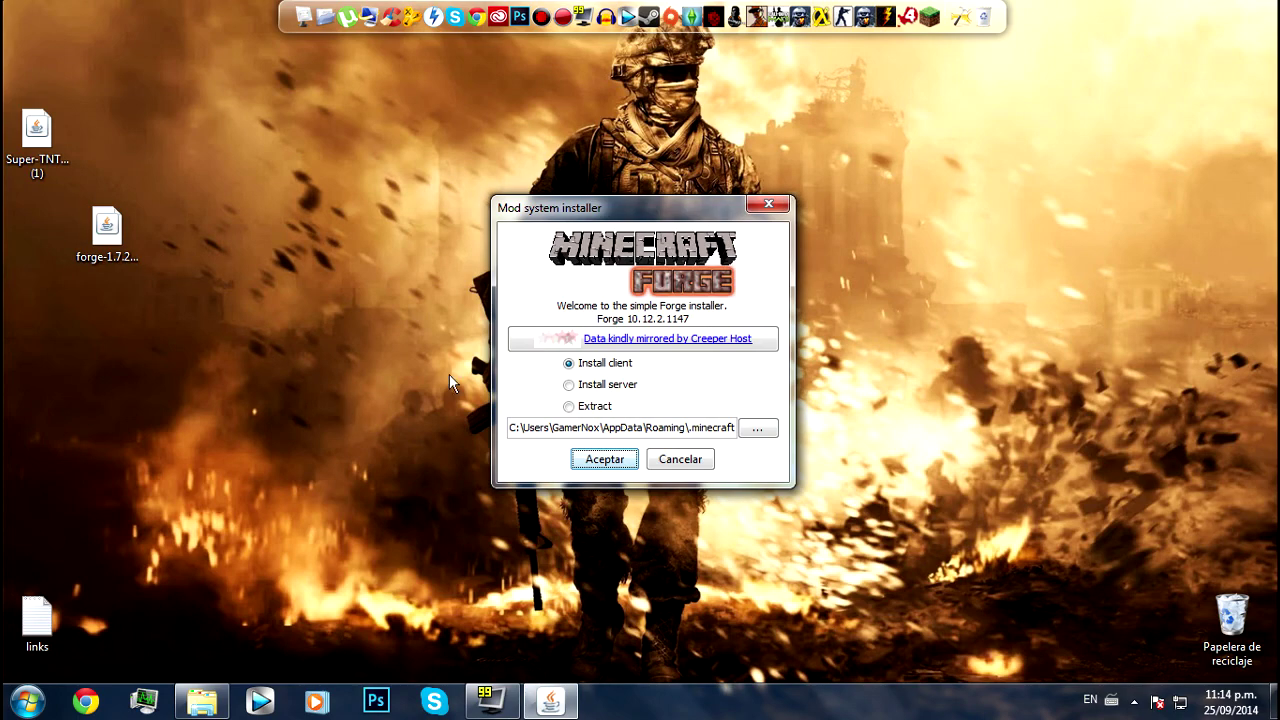
{"action": "left_click", "coordinate": [687, 457]}
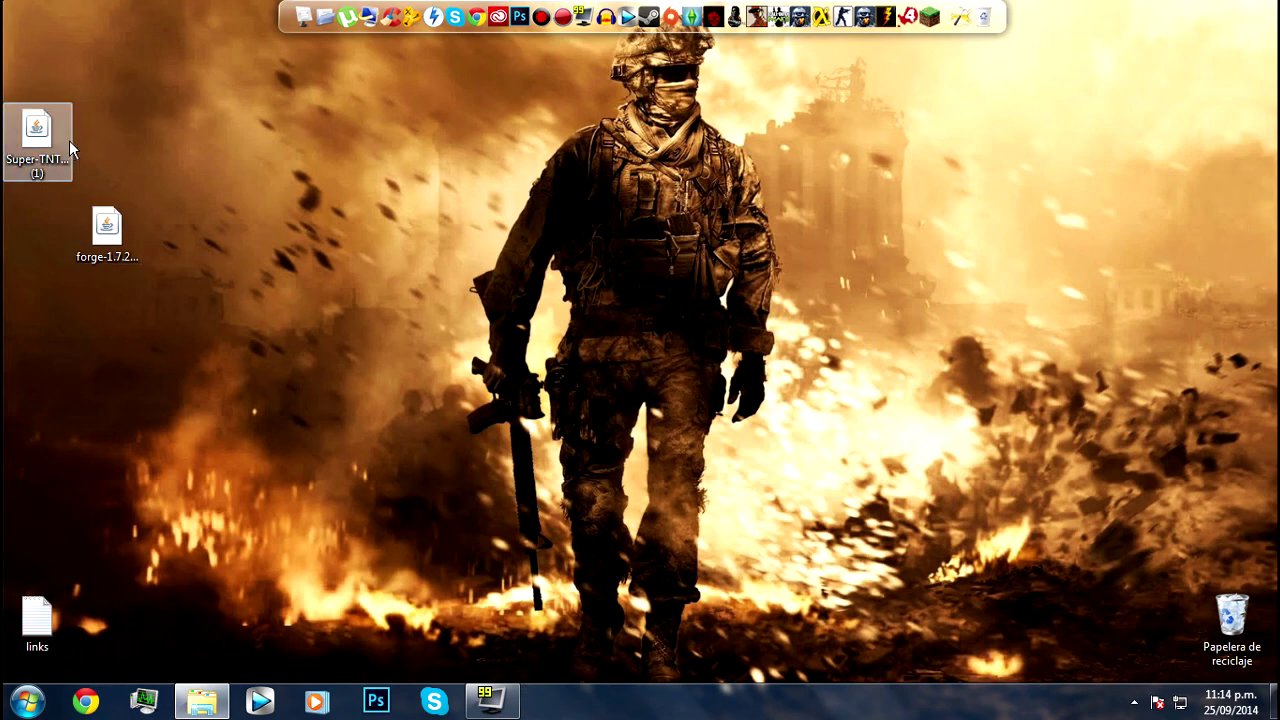
{"action": "left_click_drag", "start_coordinate": [118, 253], "coordinate": [1230, 615]}
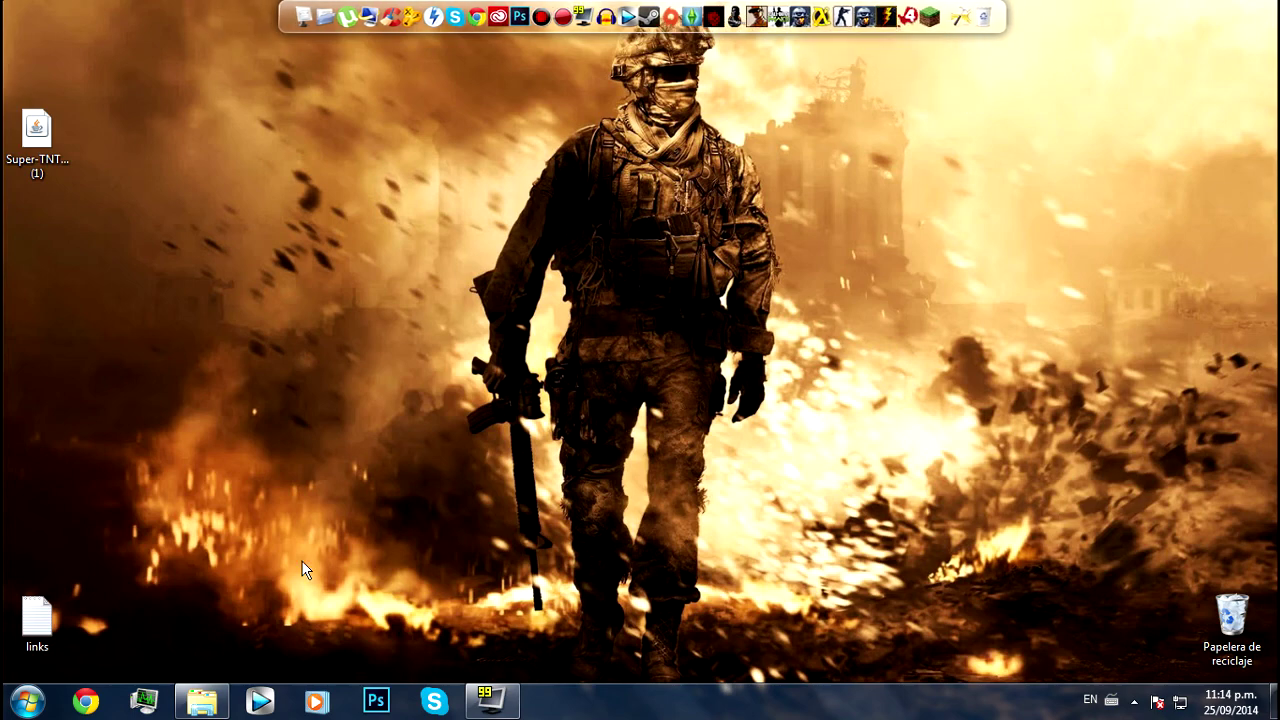
Step: Switch to Windows Explorer, open the mods folder in .minecraft beside the desktop and try to move the desktop's Super-TNT mod jar into it
{"action": "left_click", "coordinate": [202, 702]}
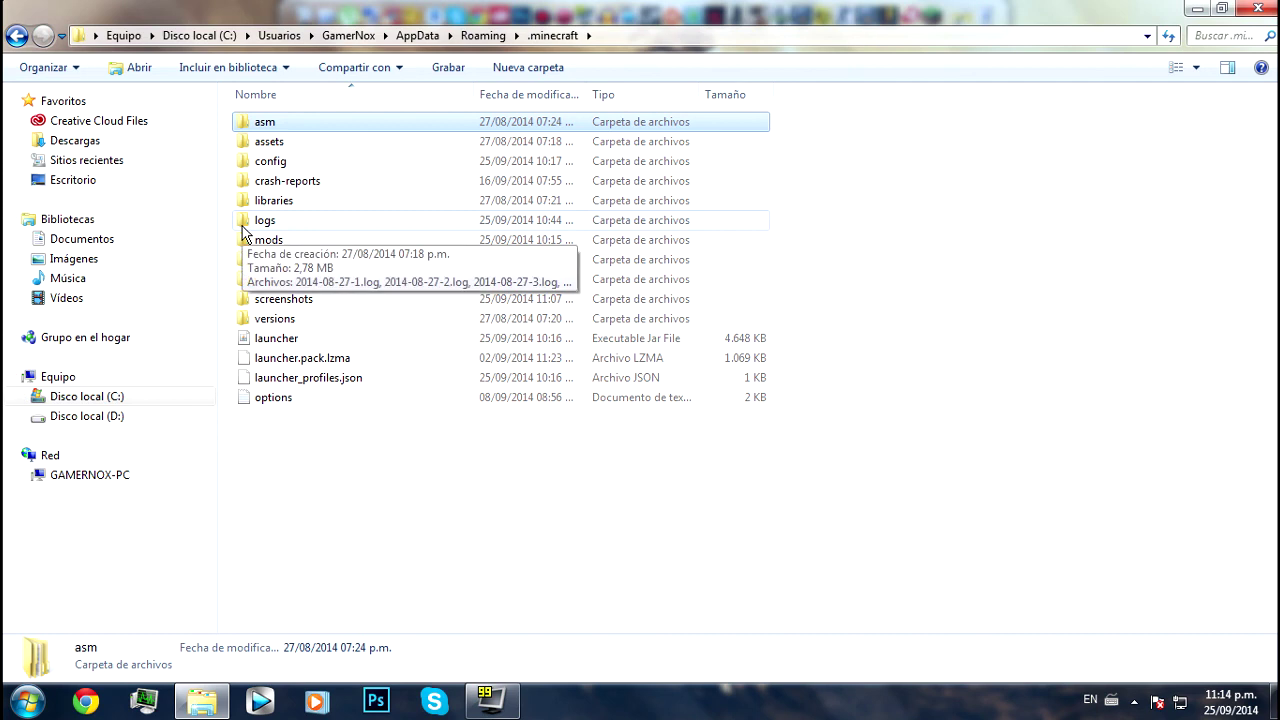
{"action": "left_click", "coordinate": [306, 242]}
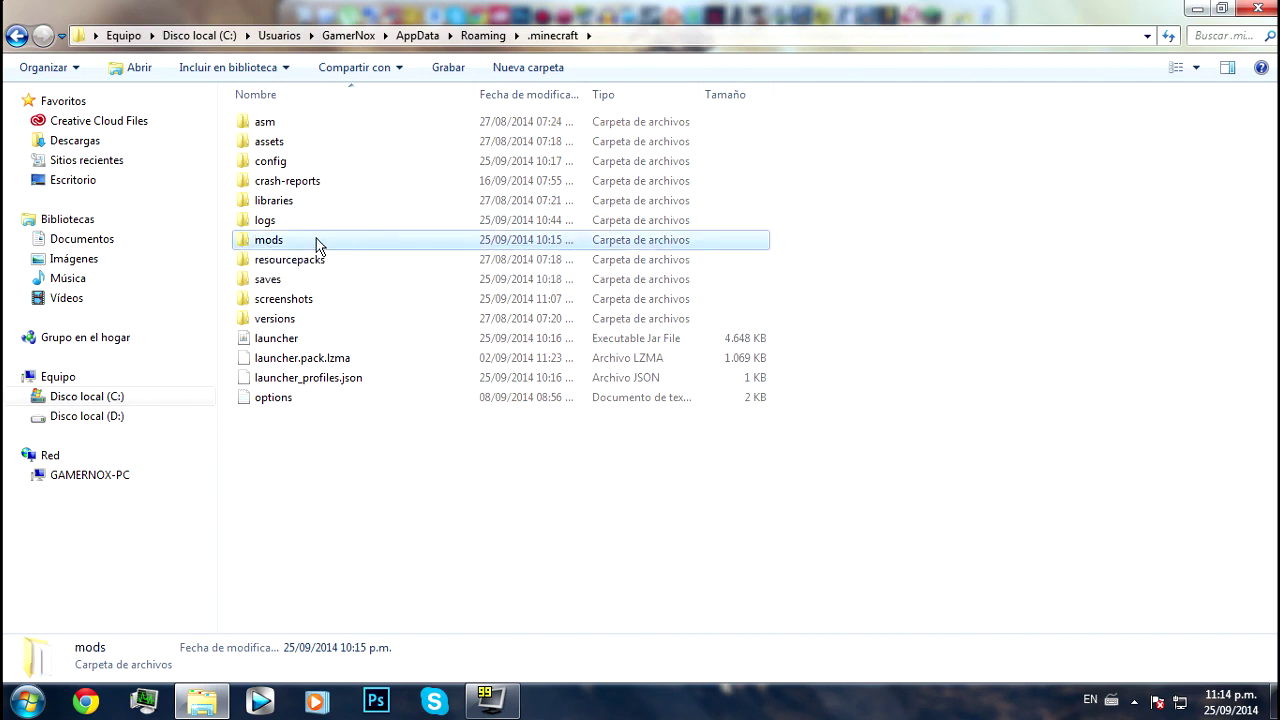
{"action": "double_click", "coordinate": [316, 240]}
{"action": "double_click", "coordinate": [60, 12]}
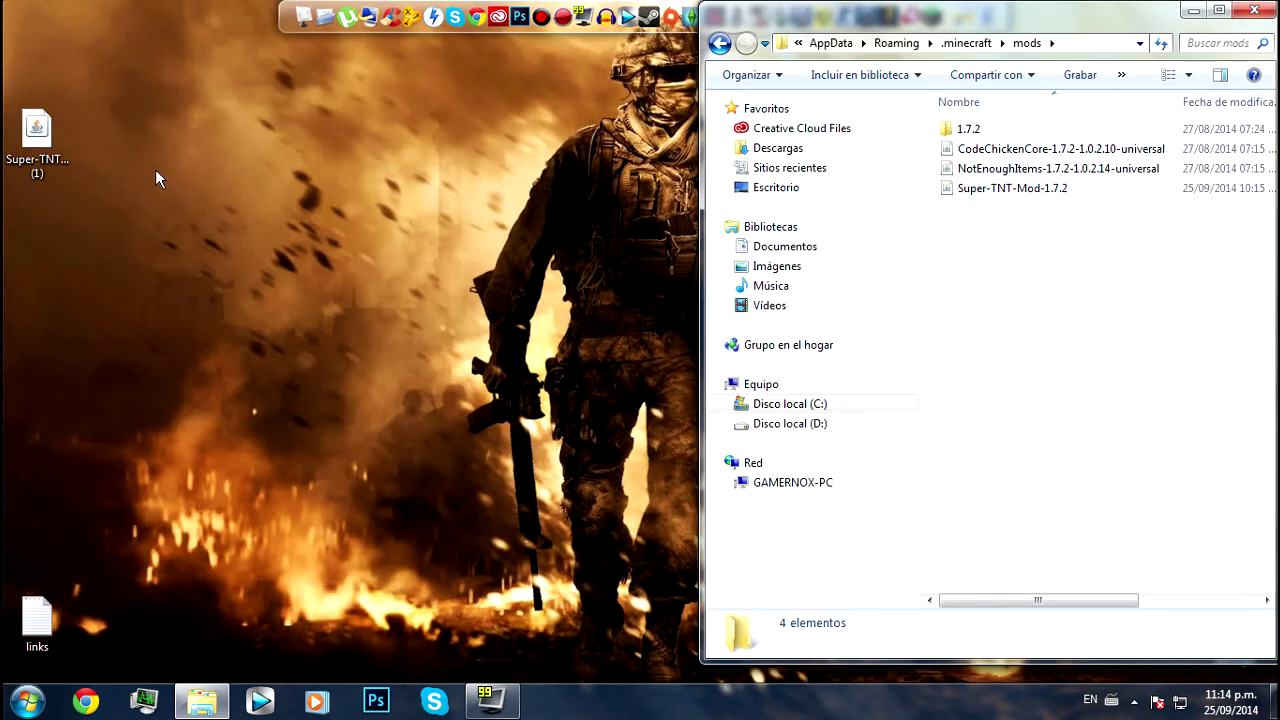
{"action": "left_click_drag", "start_coordinate": [190, 84], "coordinate": [4, 240]}
{"action": "left_click_drag", "start_coordinate": [36, 130], "coordinate": [1025, 280]}
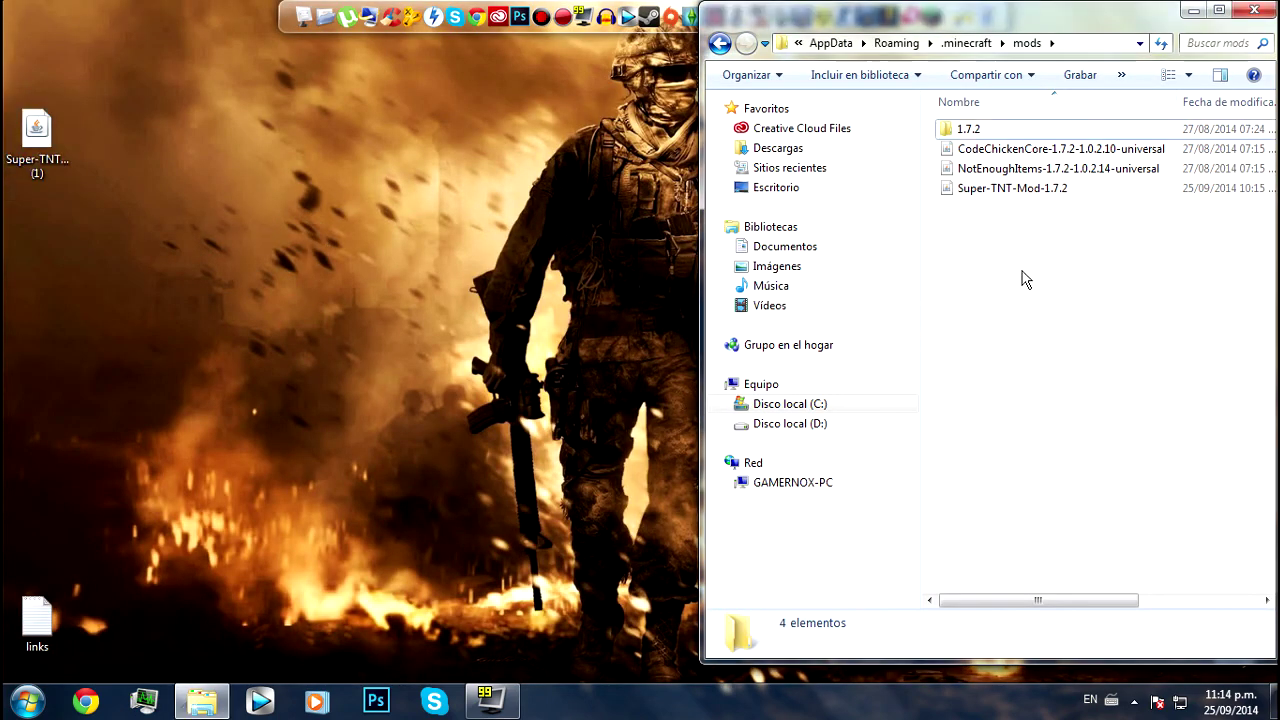
Step: Delete the Super-TNT mod jar from the desktop and close the mods folder window
{"action": "key", "text": "Delete"}
{"action": "key", "text": "Return"}
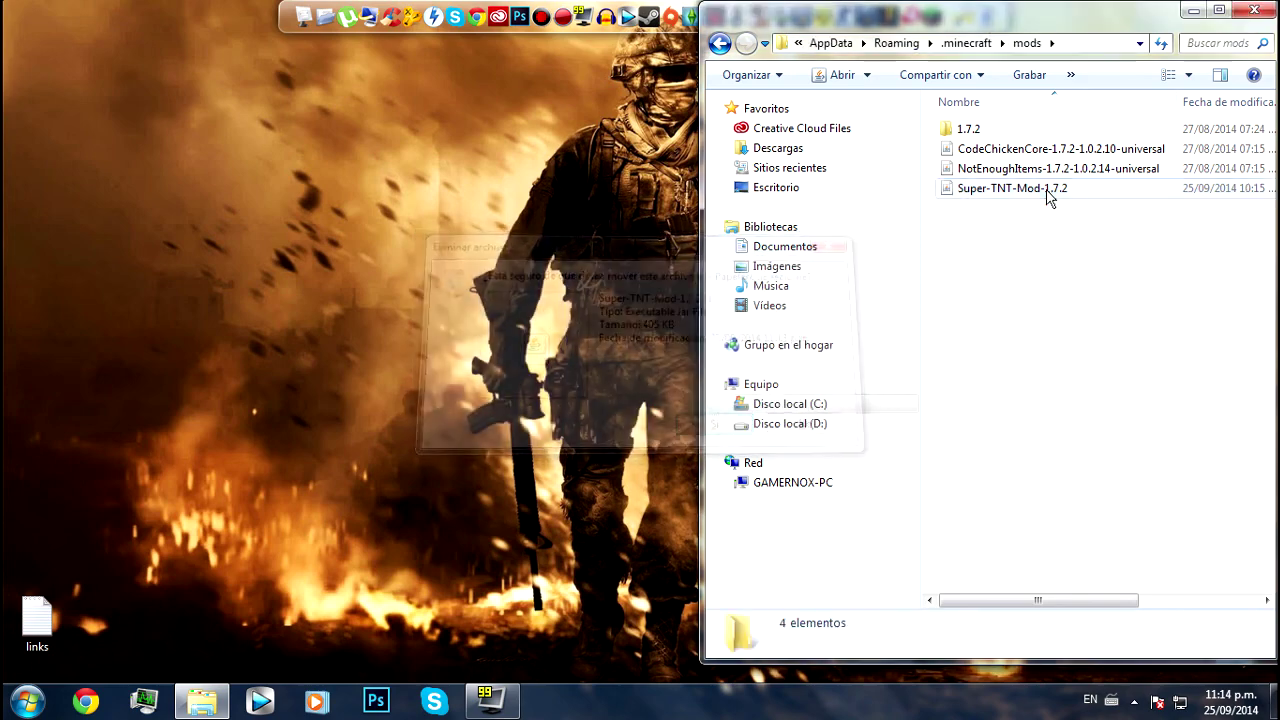
{"action": "left_click_drag", "start_coordinate": [1090, 24], "coordinate": [792, 37]}
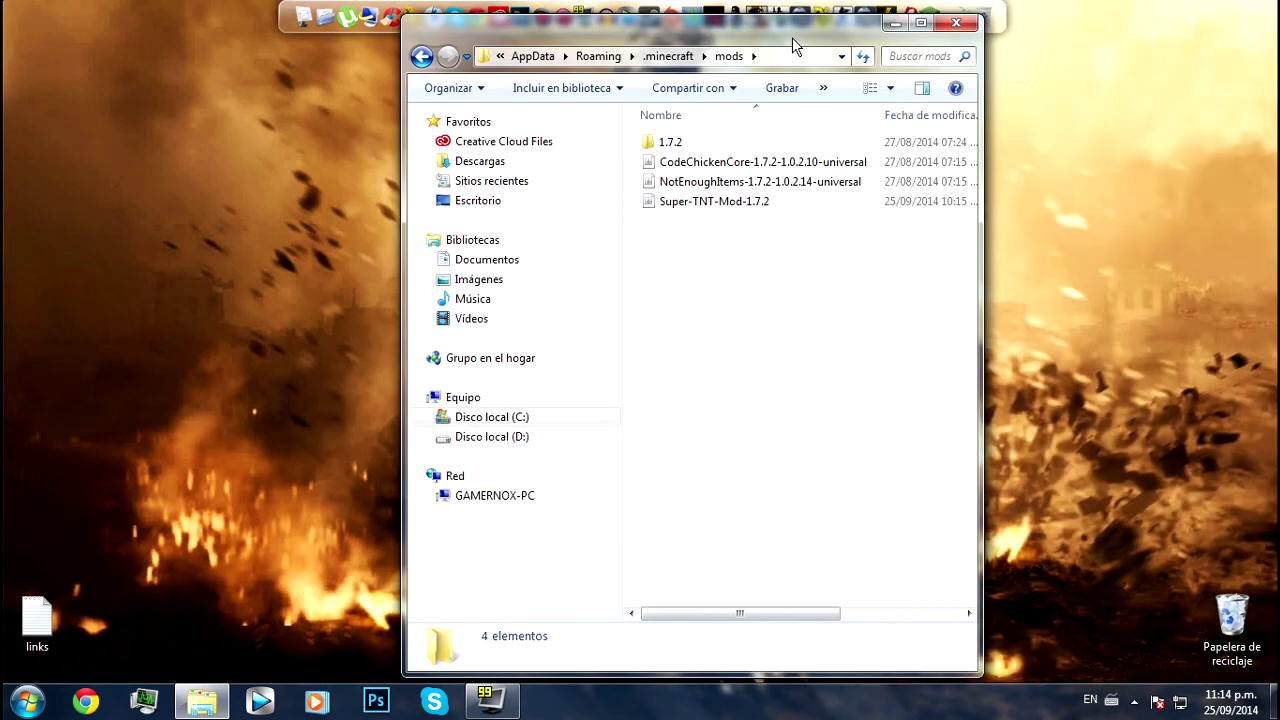
{"action": "left_click", "coordinate": [944, 28]}
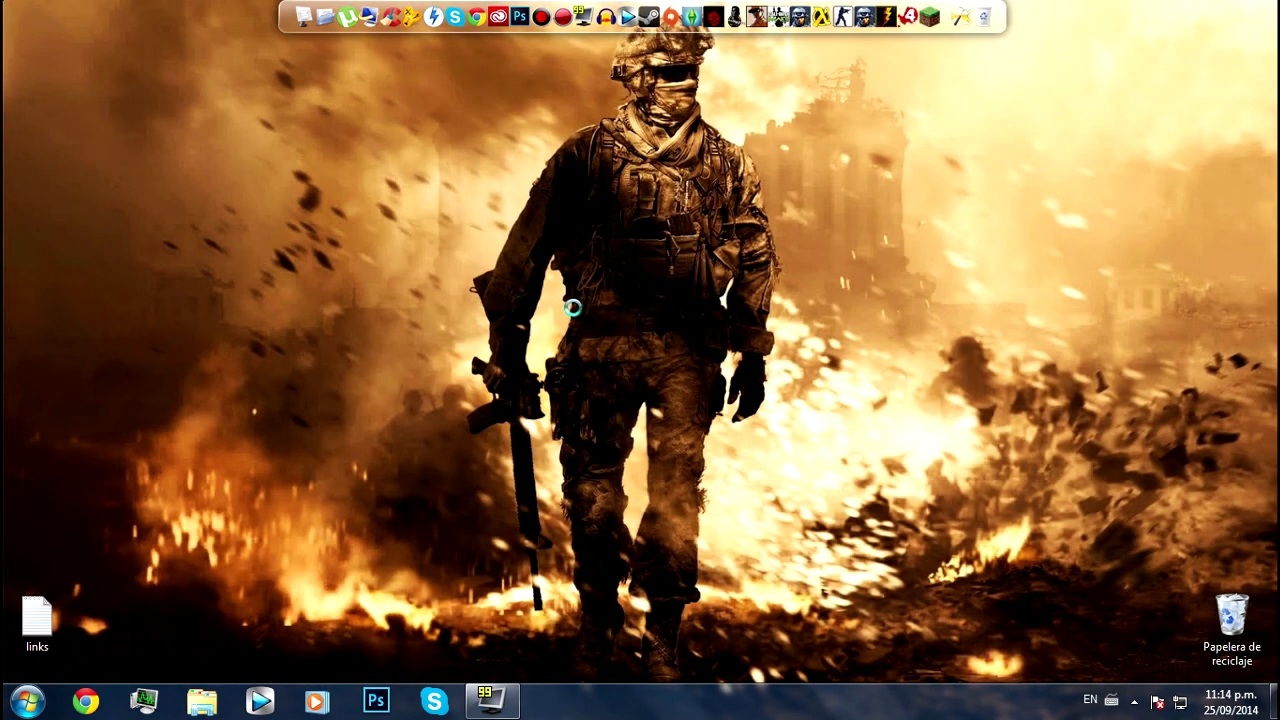
{"action": "right_click", "coordinate": [572, 307]}
{"action": "left_click", "coordinate": [574, 272]}
{"action": "left_click_drag", "start_coordinate": [406, 192], "coordinate": [850, 604]}
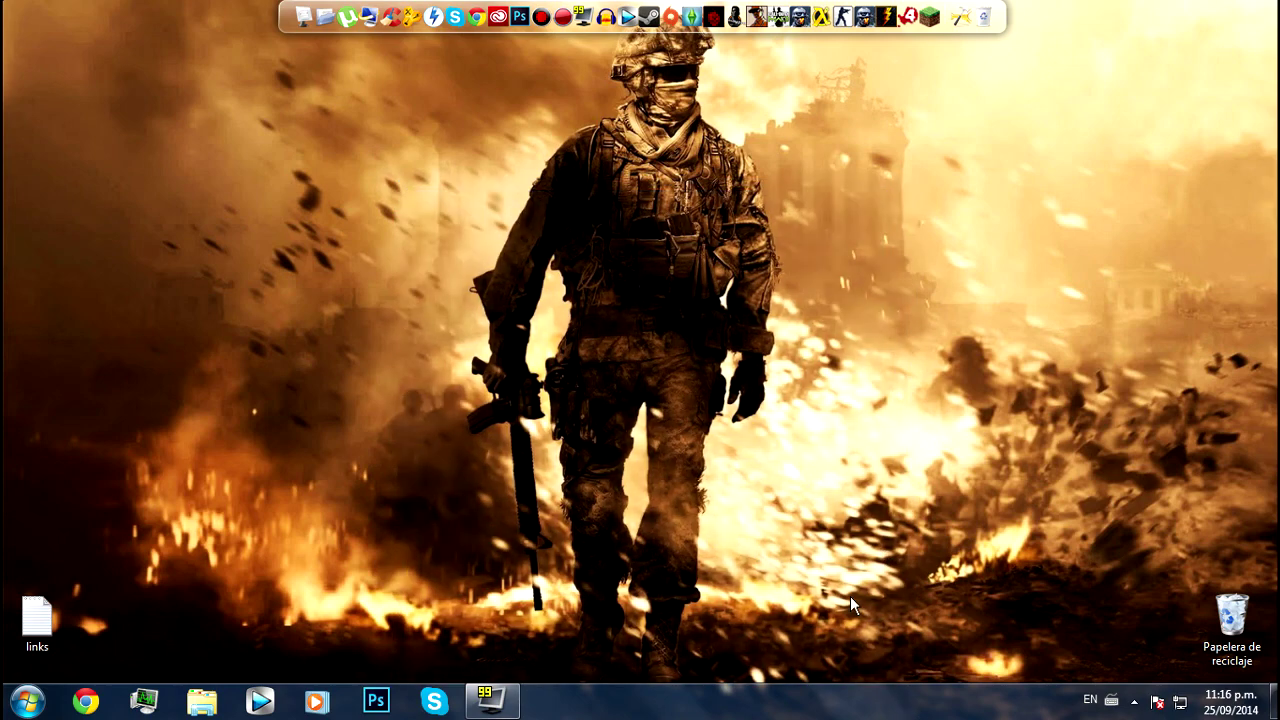